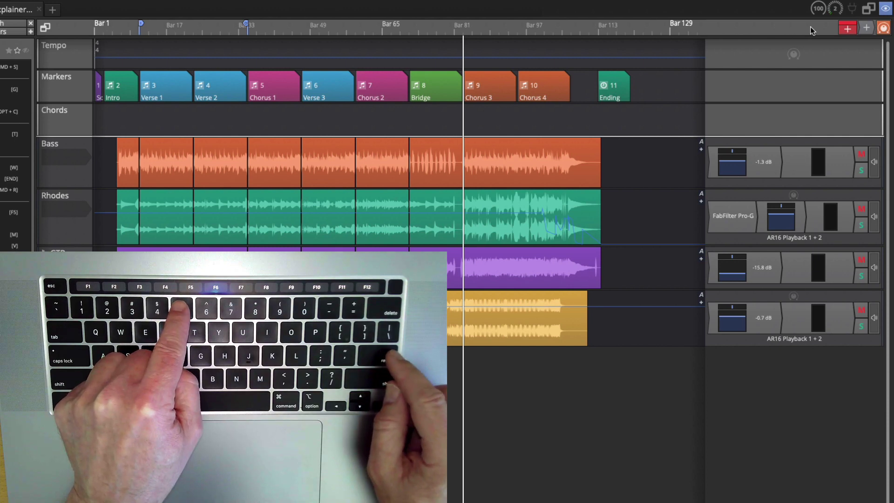
Jump playback to markers 5, 7 and 1, finishing at marker 11, the Ending.
key(5)
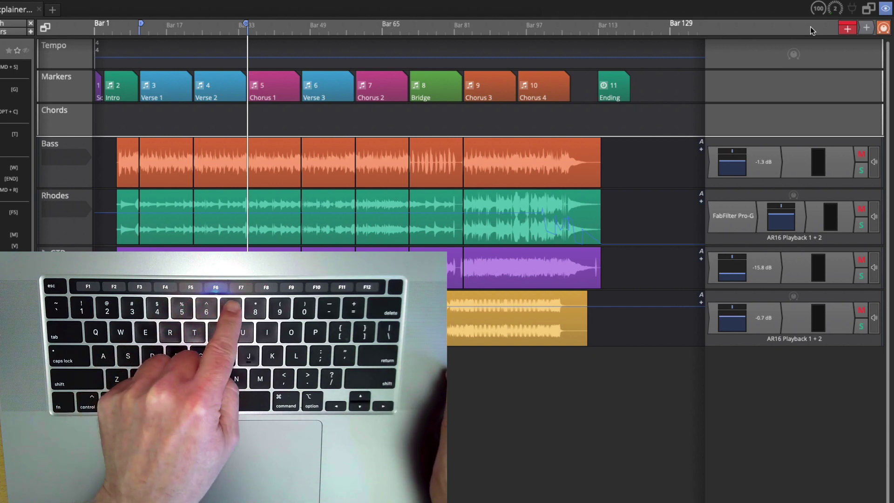
key(7)
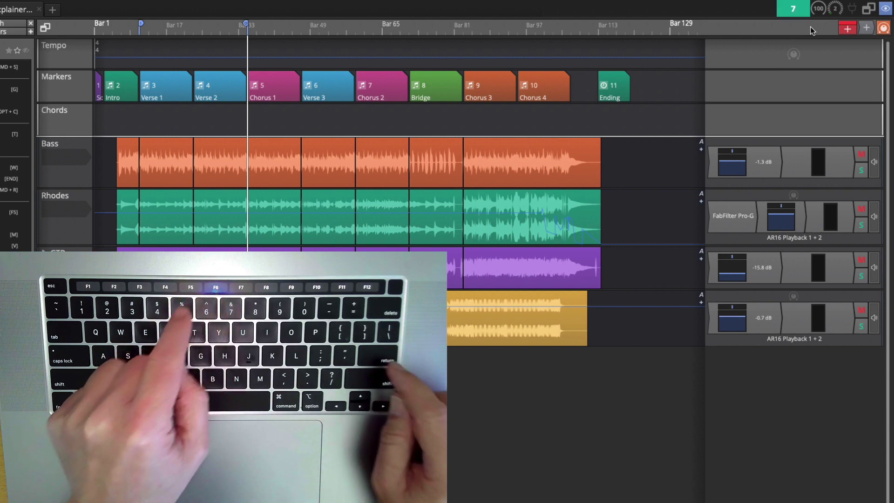
key(Return)
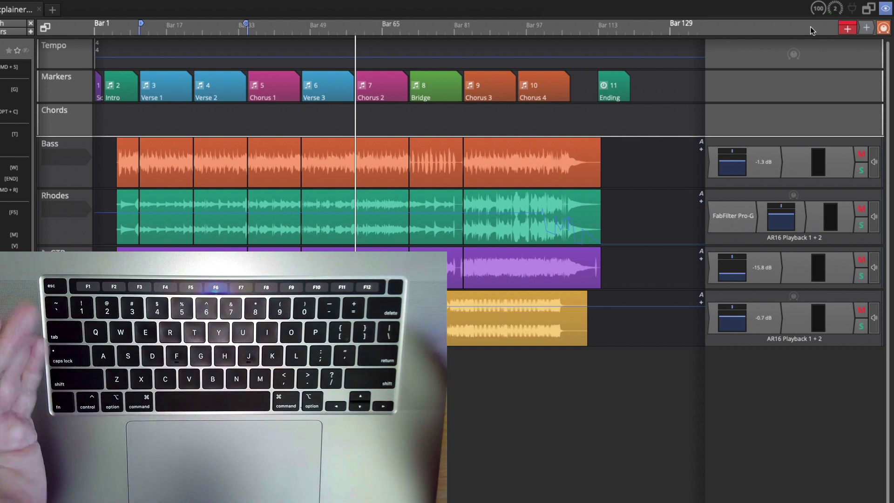
key(1)
key(Return)
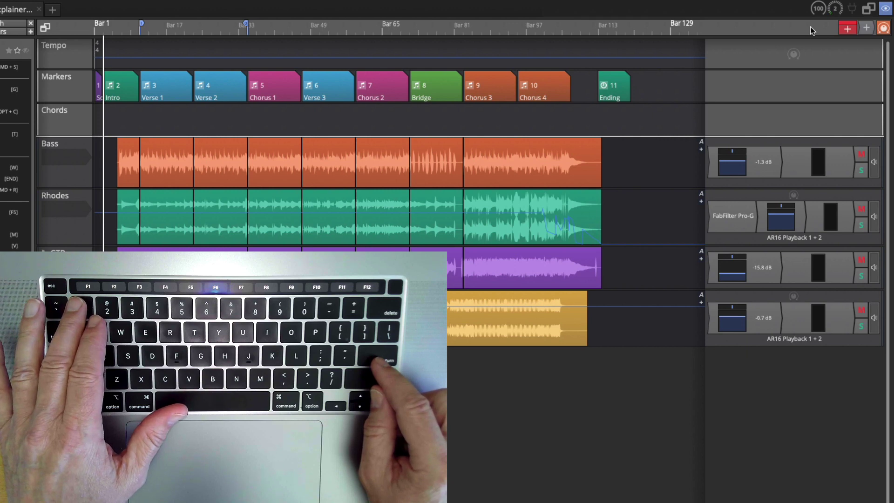
key(1)
key(1)
key(Return)
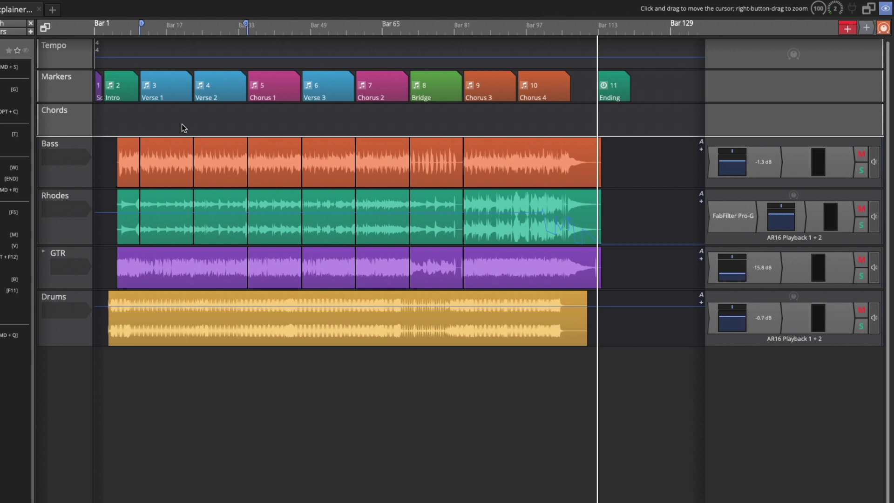
Select Verse 1, then Verse 2 to show its properties: marker 4, bars 23–35, 12 bars long.
click(170, 99)
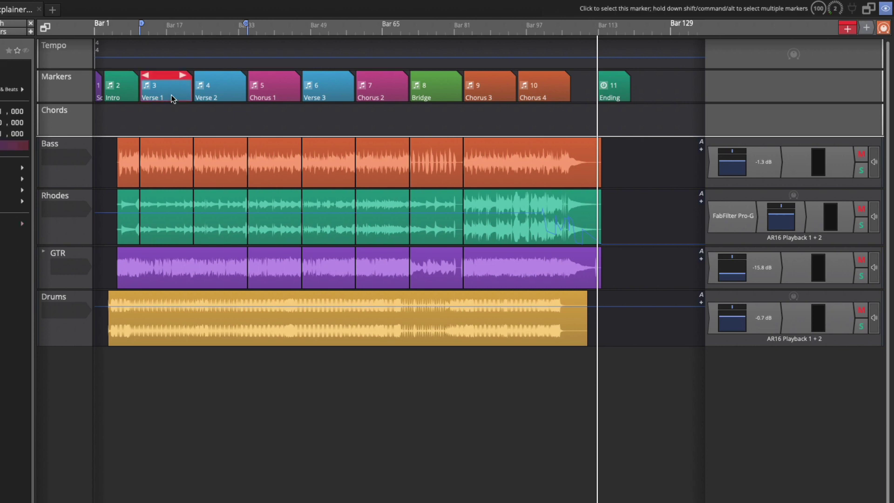
click(205, 92)
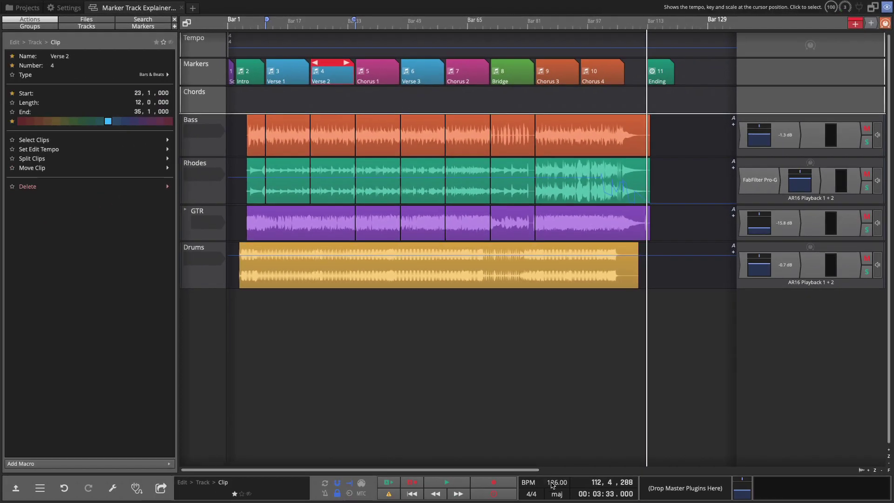
click(556, 483)
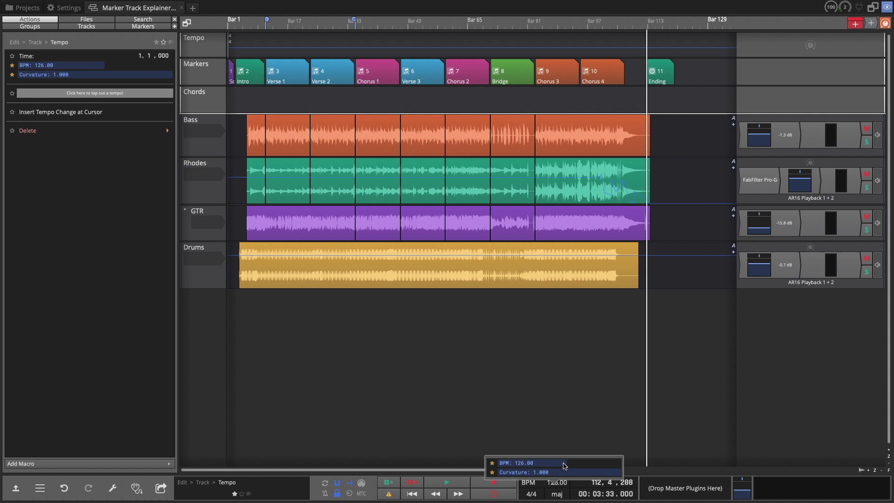
mouse_move(564, 464)
mouse_down()
mouse_move(628, 468)
mouse_move(555, 469)
mouse_move(596, 469)
mouse_move(569, 469)
mouse_move(578, 470)
mouse_up()
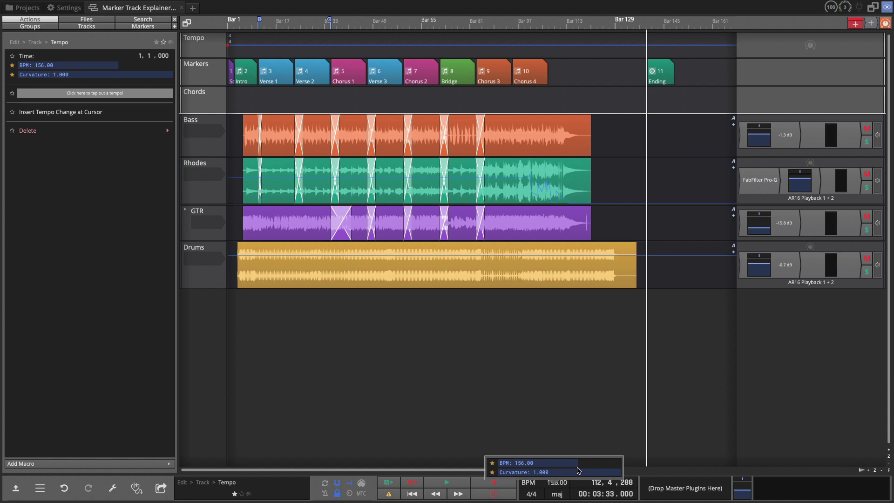
drag(577, 471, 564, 471)
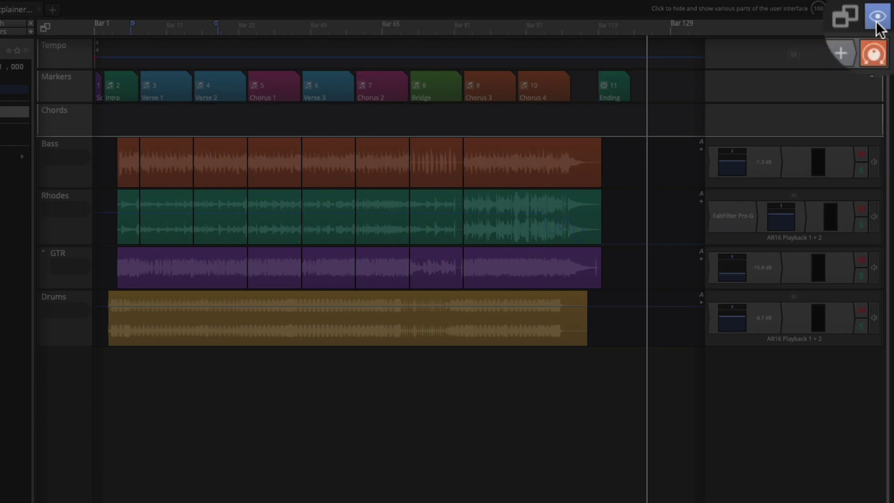
click(885, 8)
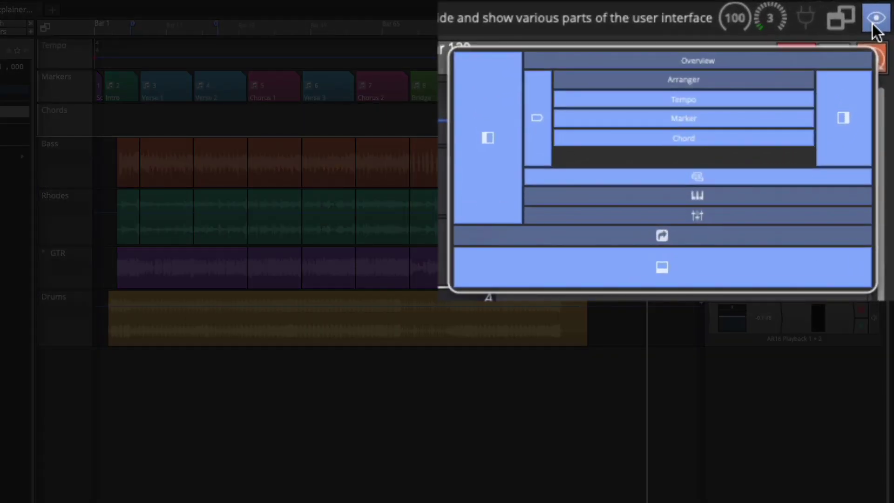
click(681, 82)
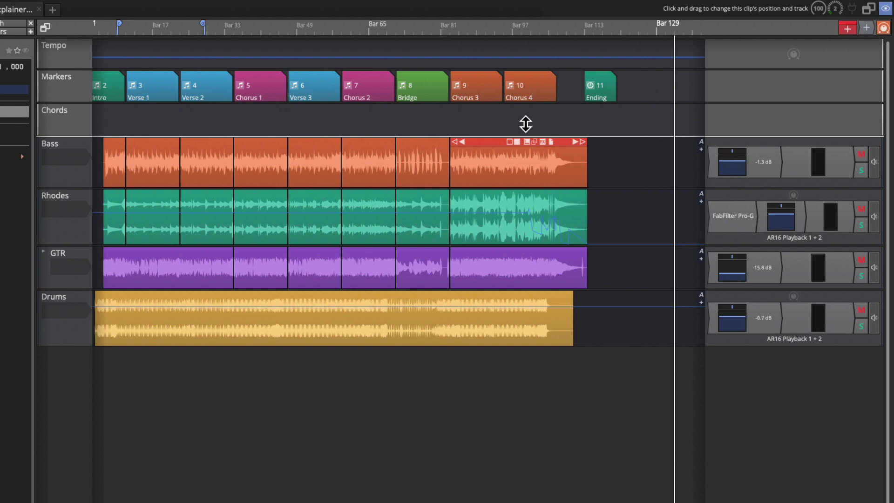
Delete the Chorus 4 marker, then duplicate Chorus 3 and delete the duplicate.
click(546, 90)
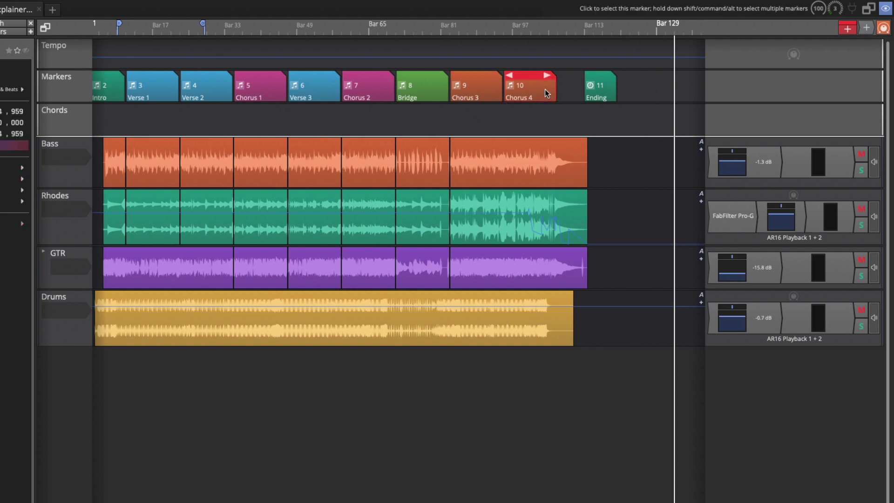
key(BackSpace)
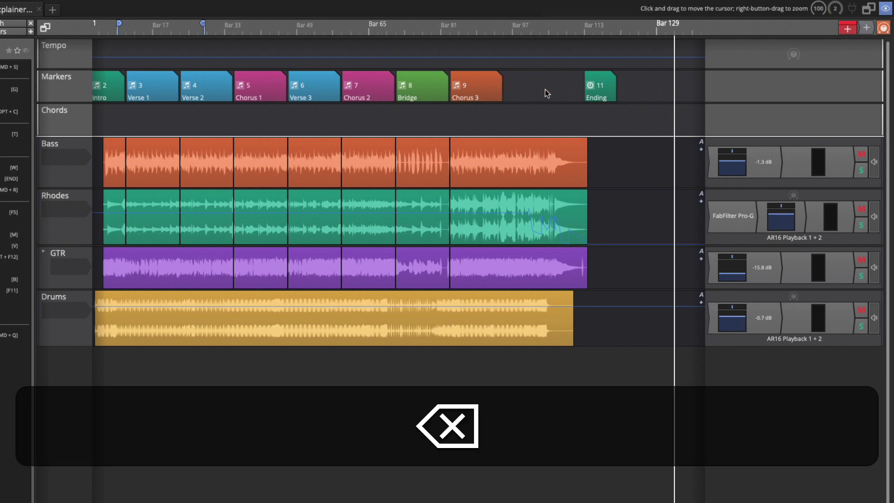
click(477, 93)
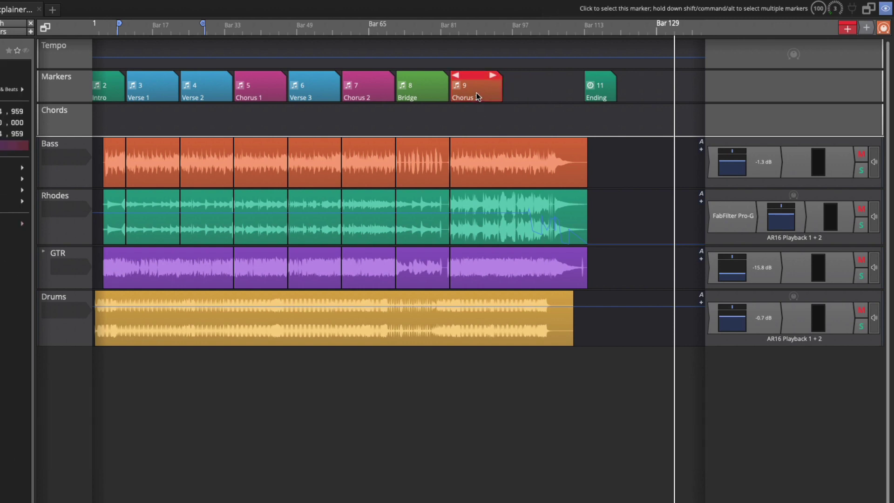
key(d)
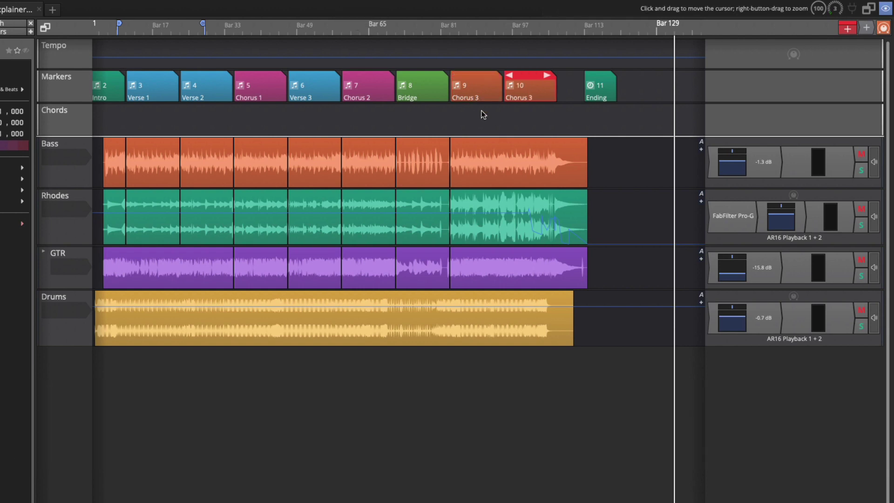
click(529, 95)
key(BackSpace)
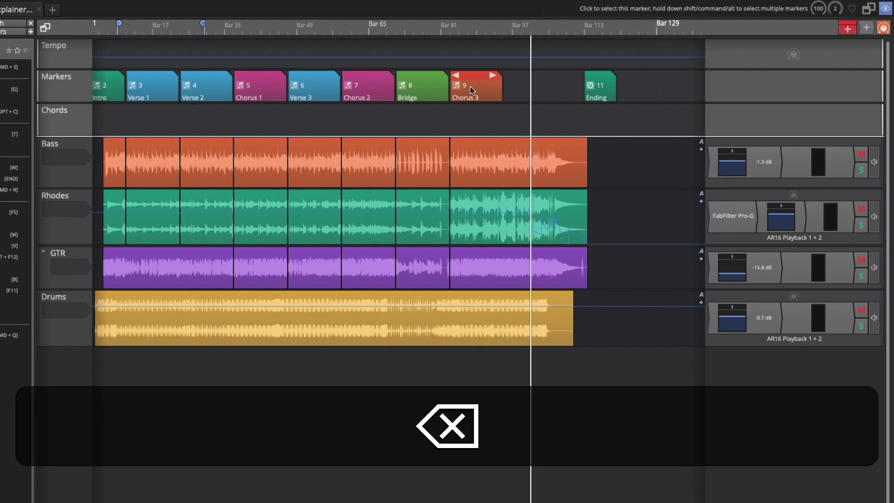
Split Chorus 3 at the playhead, undo it, and extend Chorus 3 to the Ending marker.
click(480, 66)
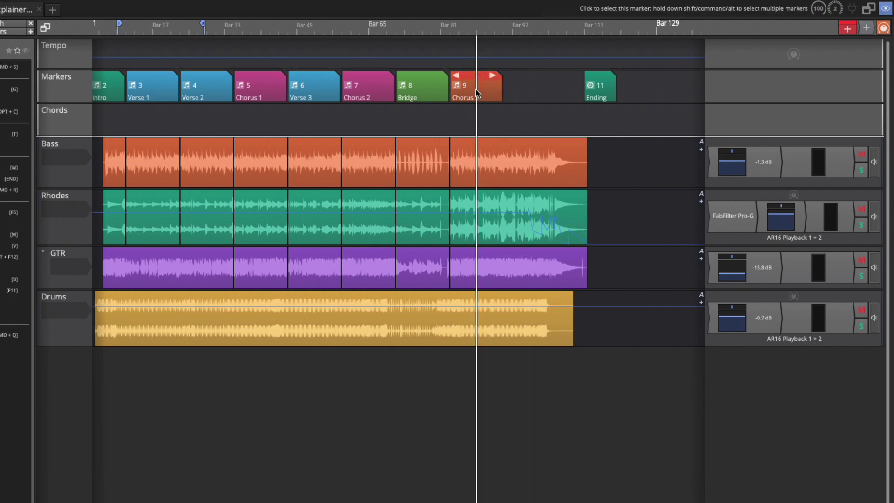
key(slash)
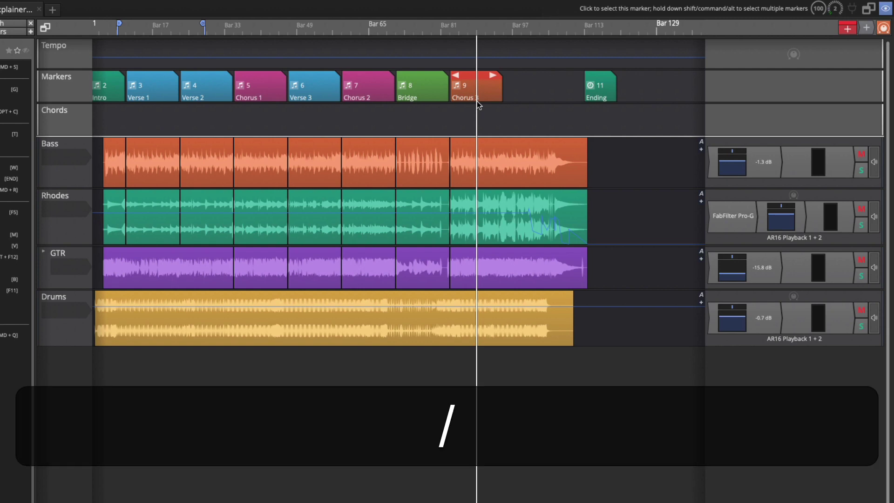
key(slash)
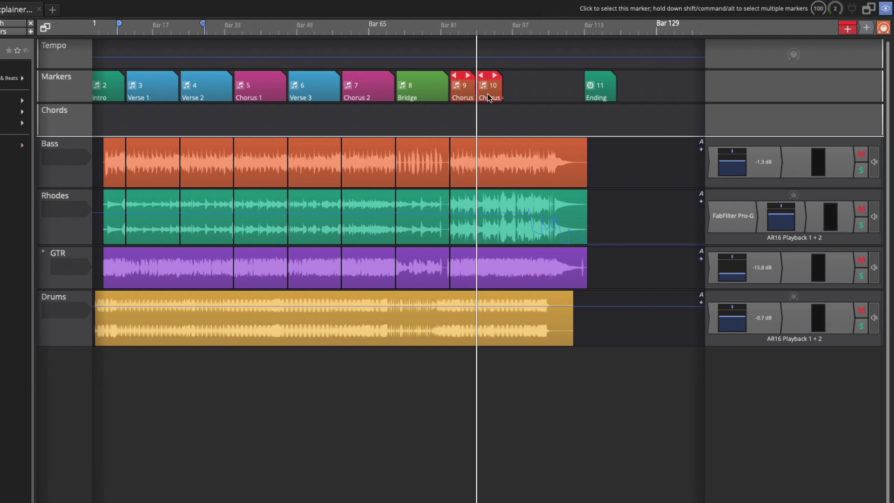
key(super+z)
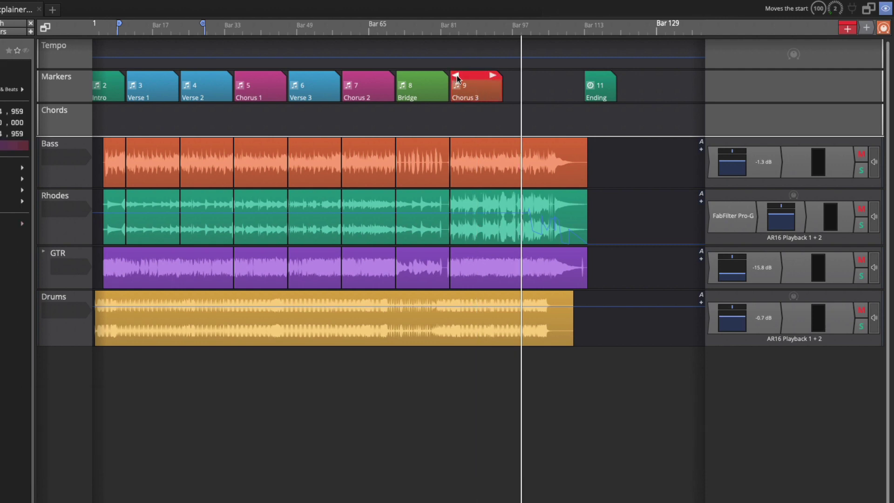
mouse_move(491, 74)
mouse_down()
mouse_move(543, 76)
mouse_move(484, 77)
mouse_move(577, 82)
mouse_up()
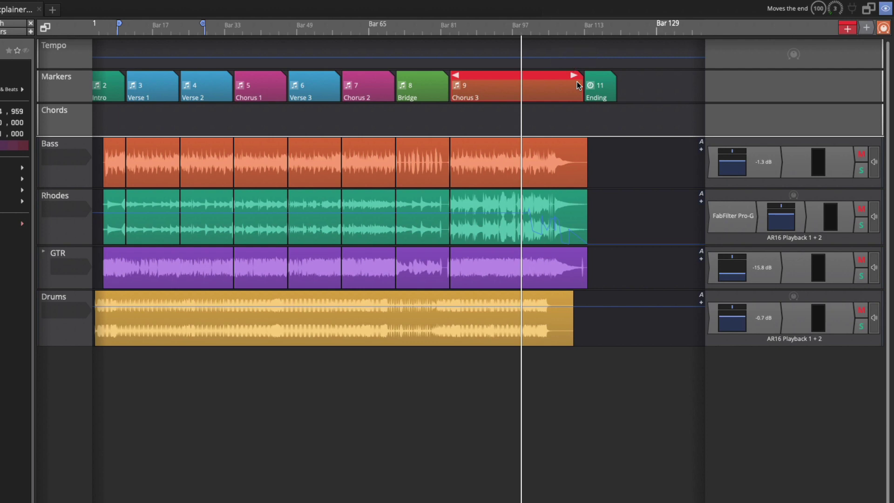
Delete Chorus 3 and add a new bars-and-beats marker near bar 87.
key(BackSpace)
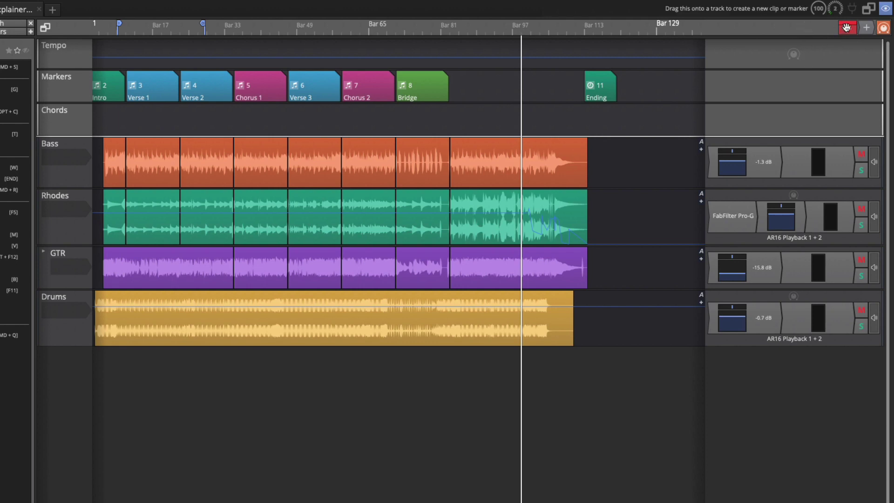
drag(847, 27, 465, 98)
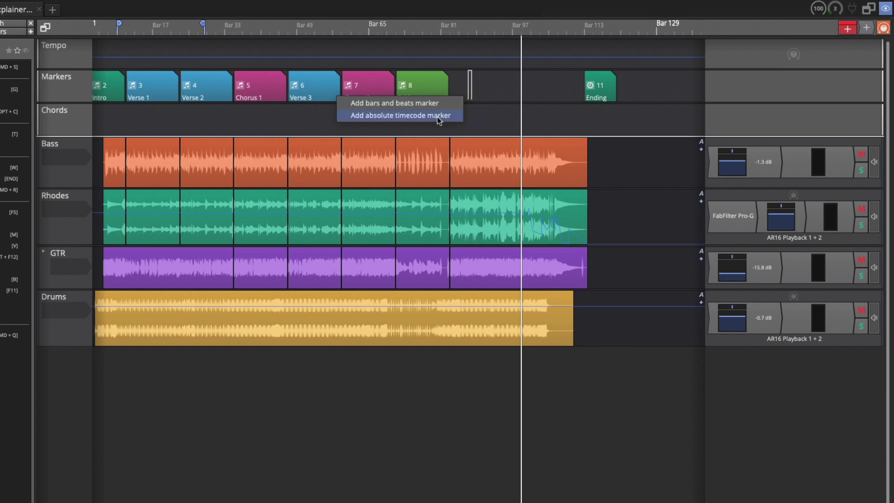
click(438, 104)
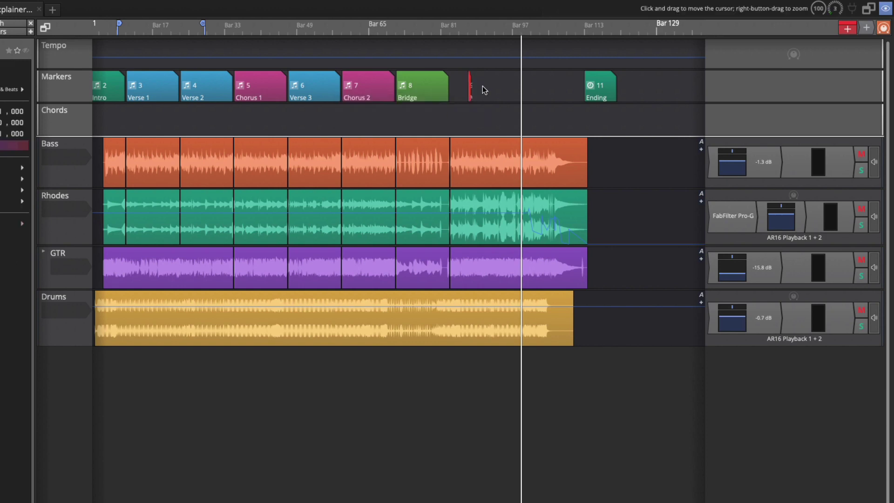
scroll(464, 102, up, 5)
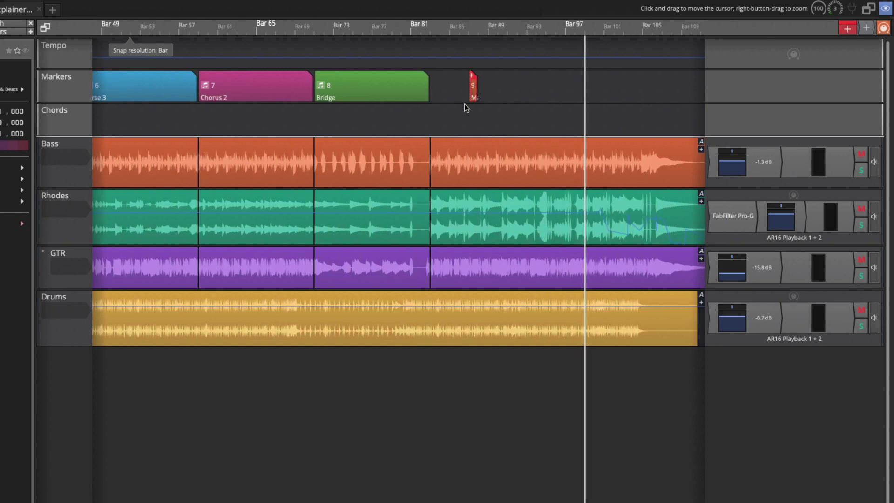
scroll(471, 92, up, 4)
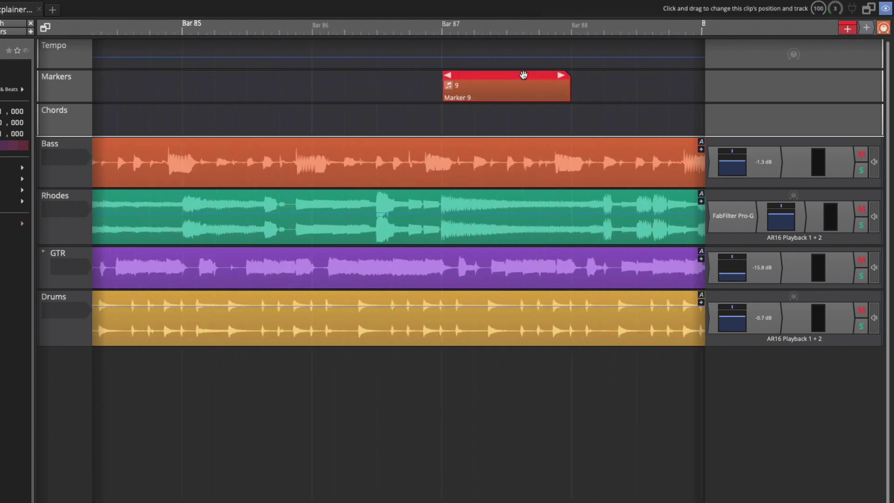
Move Marker 9 to start at bar 83, then zoom out to see all markers.
mouse_move(523, 74)
mouse_down()
mouse_move(321, 76)
mouse_move(536, 71)
mouse_up()
scroll(496, 104, down, 3)
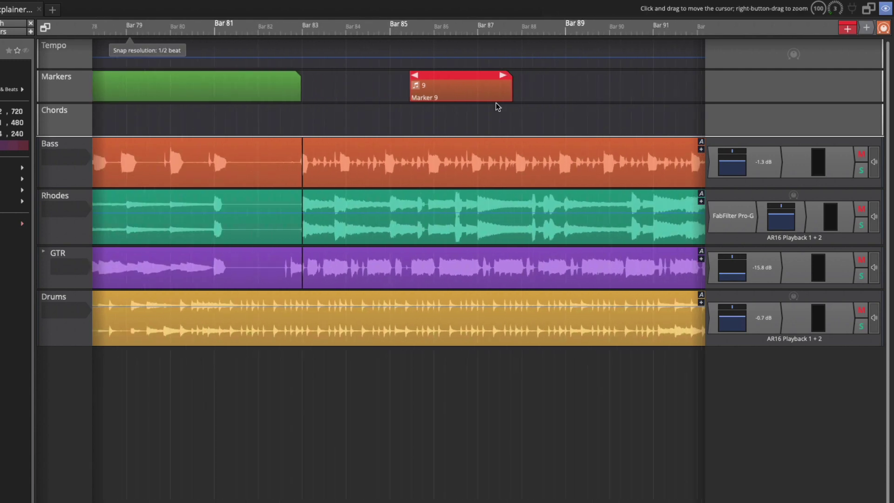
mouse_move(453, 78)
mouse_down()
mouse_move(345, 82)
mouse_move(595, 90)
mouse_up()
scroll(394, 116, down, 5)
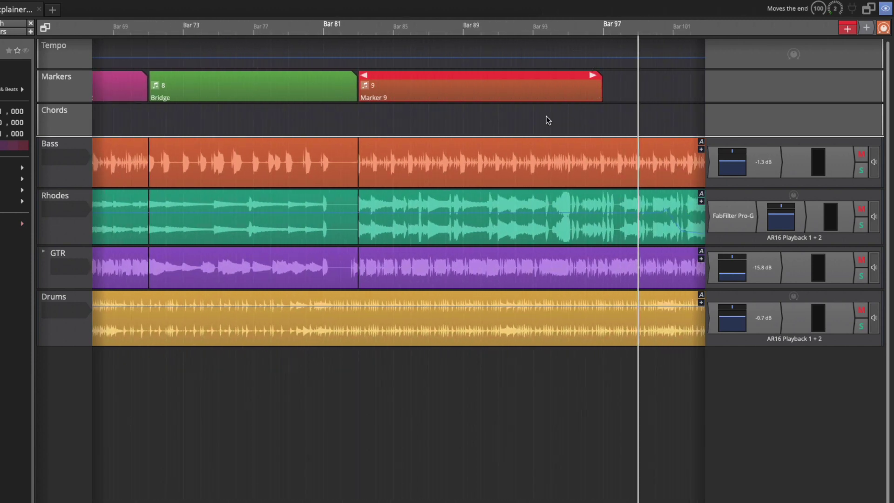
scroll(520, 130, down, 6)
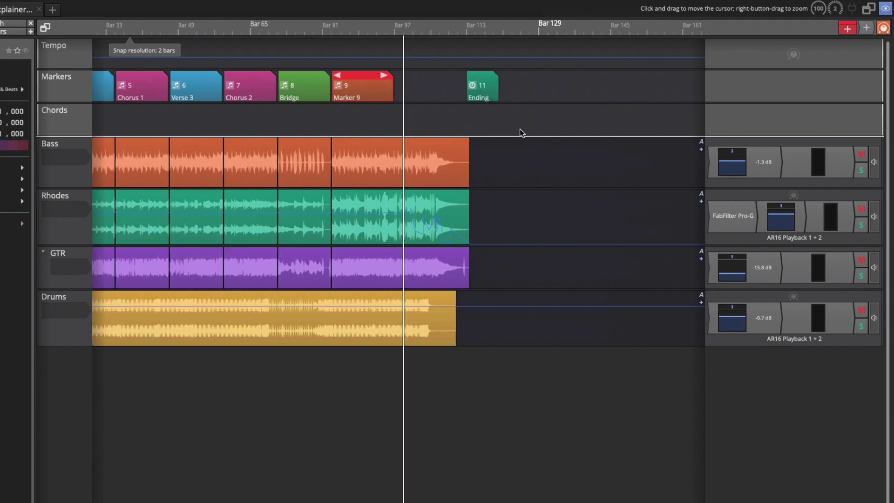
scroll(377, 363, left, 5)
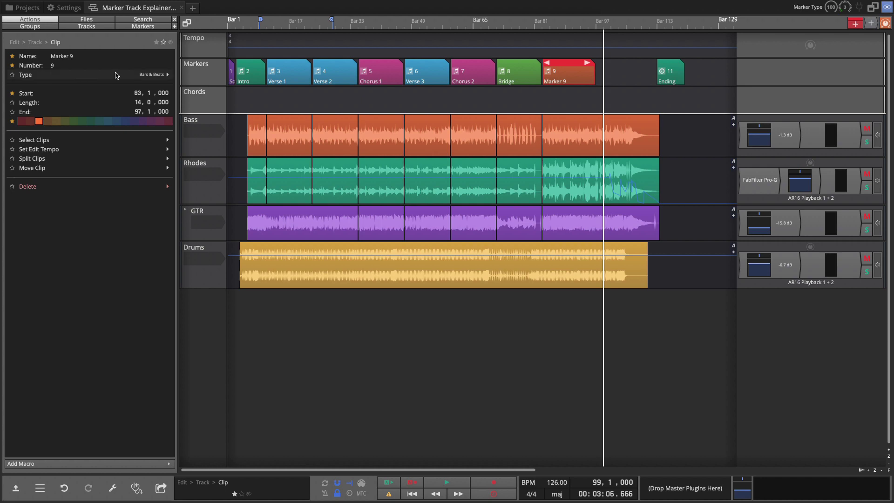
Change Marker 9's colour from orange to blue.
click(564, 78)
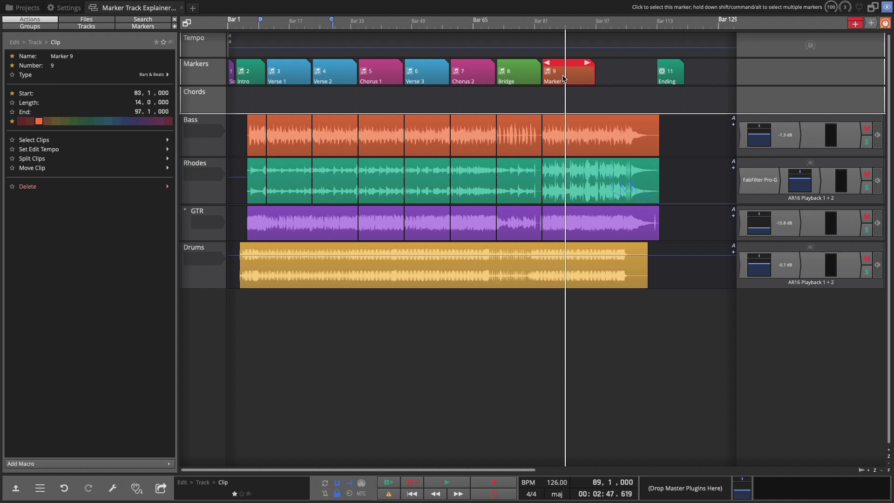
mouse_move(564, 78)
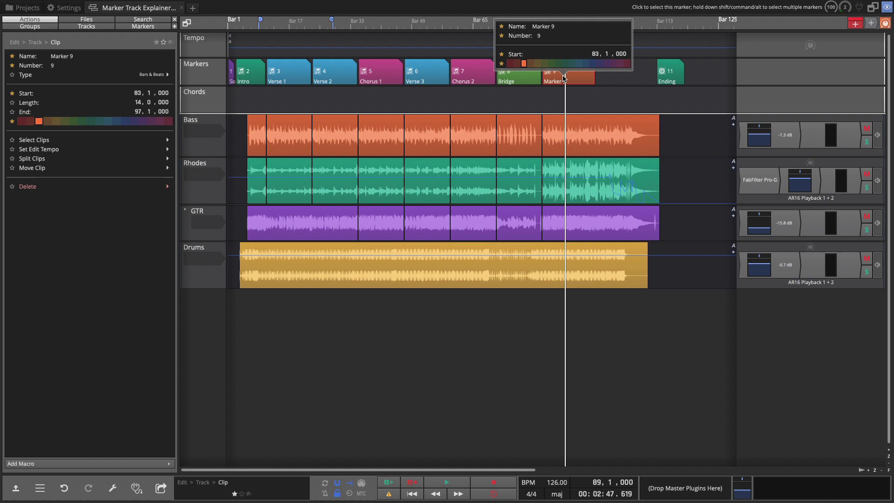
drag(526, 64, 586, 64)
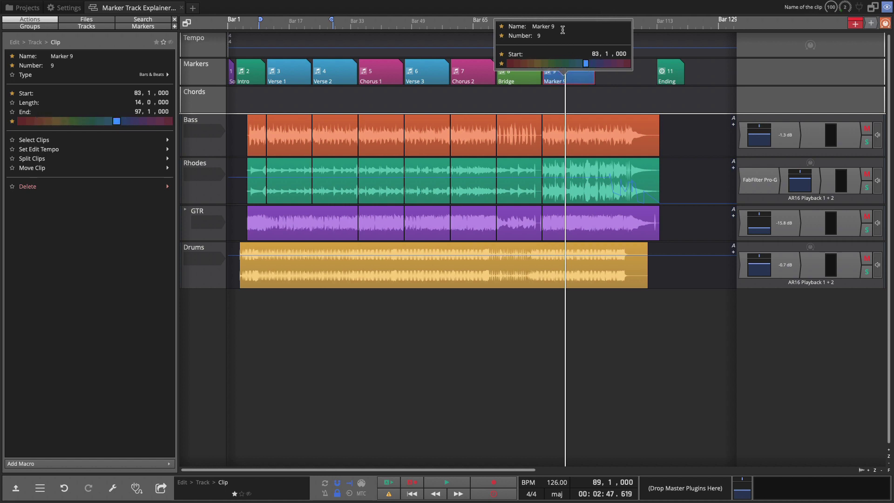
Rename Marker 9 to 'Ending'.
click(562, 30)
key(BackSpace)
key(BackSpace)
key(BackSpace)
key(BackSpace)
key(BackSpace)
key(BackSpace)
key(BackSpace)
key(BackSpace)
text(Ending)
key(Return)
click(605, 91)
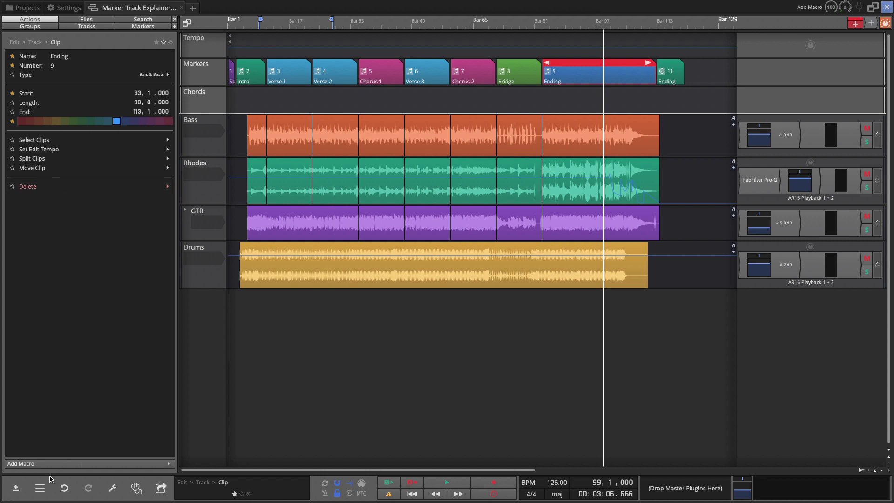
click(19, 489)
click(18, 490)
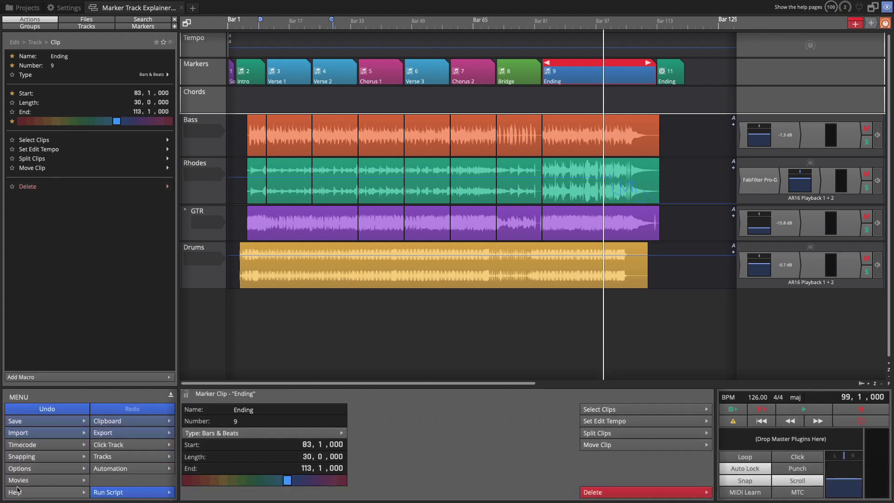
click(572, 80)
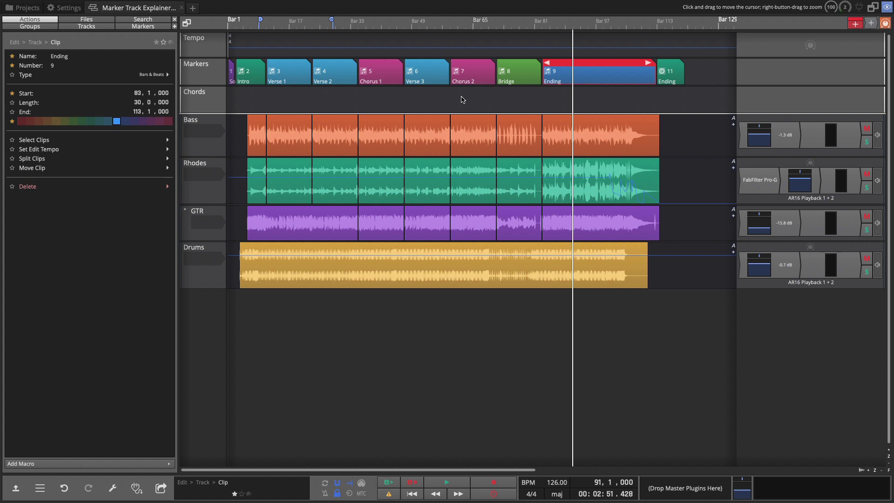
key(3)
key(4)
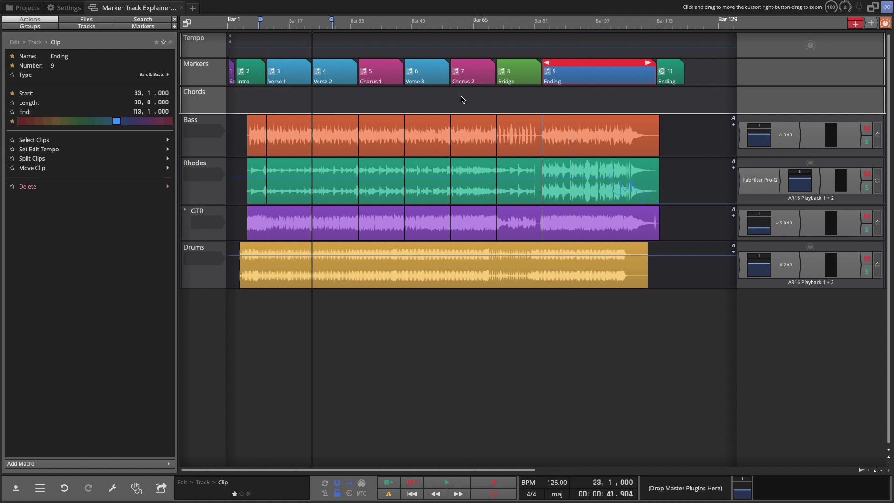
key(space)
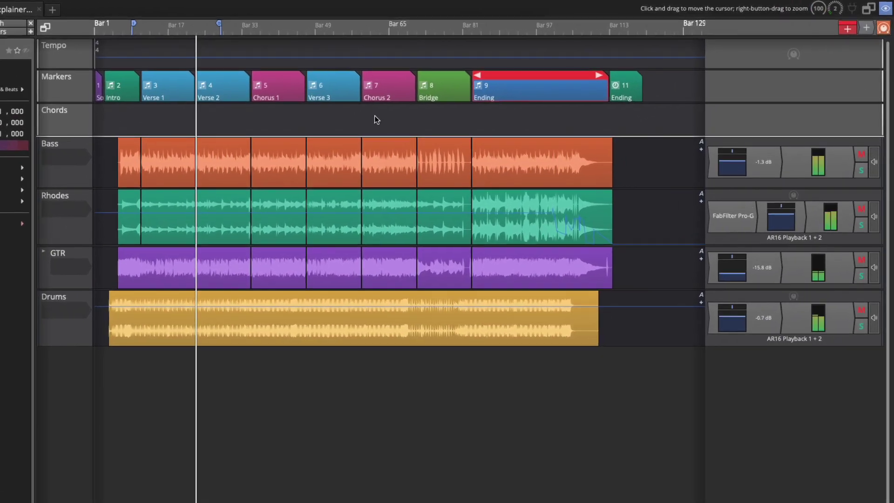
key(6)
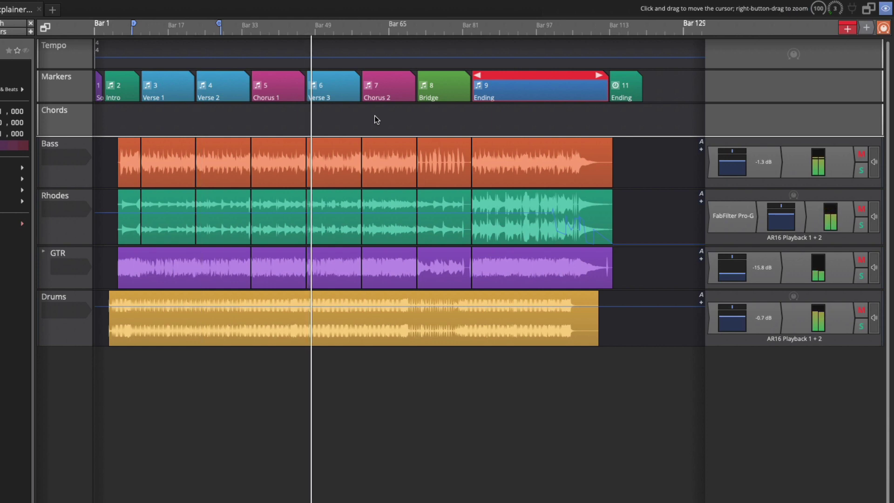
key(1)
key(1)
key(minus)
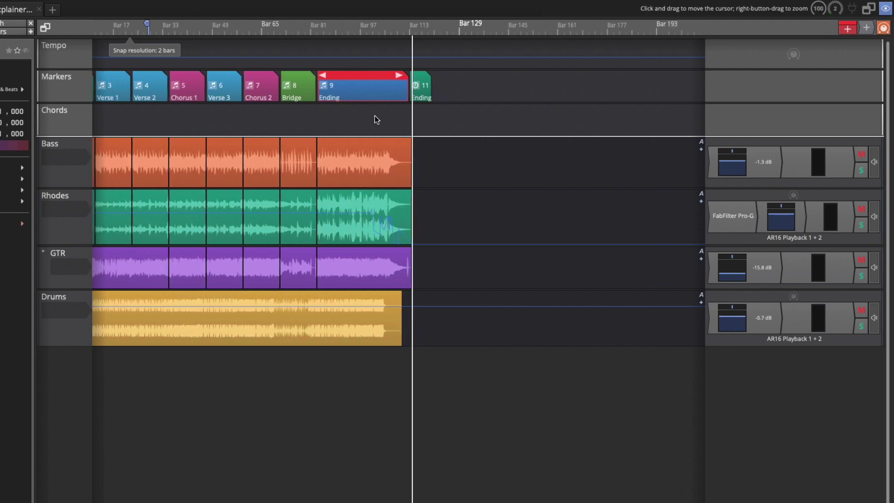
click(459, 51)
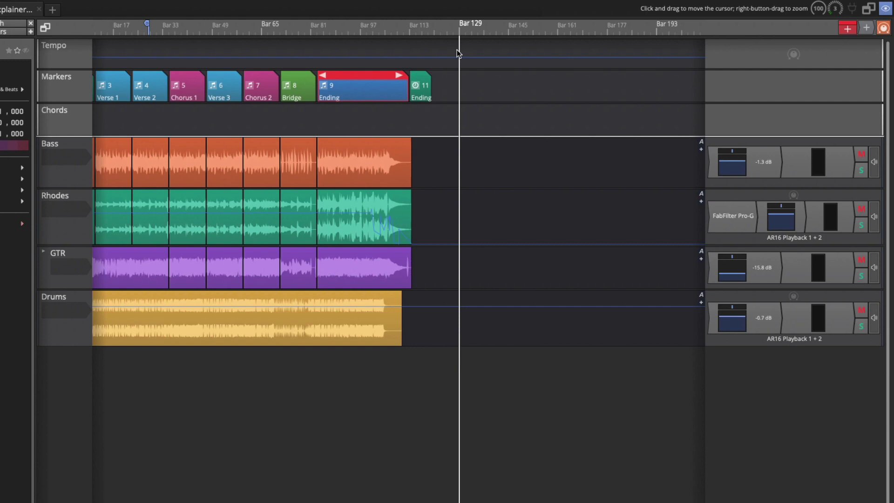
key(space)
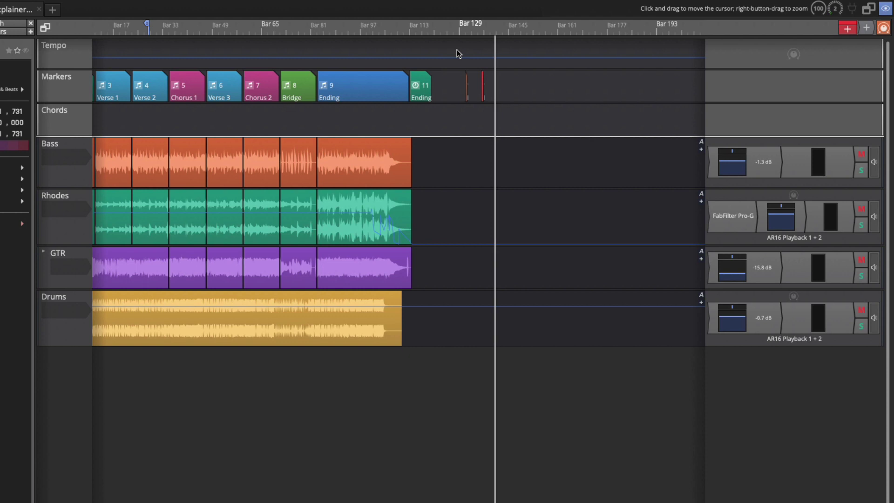
key(space)
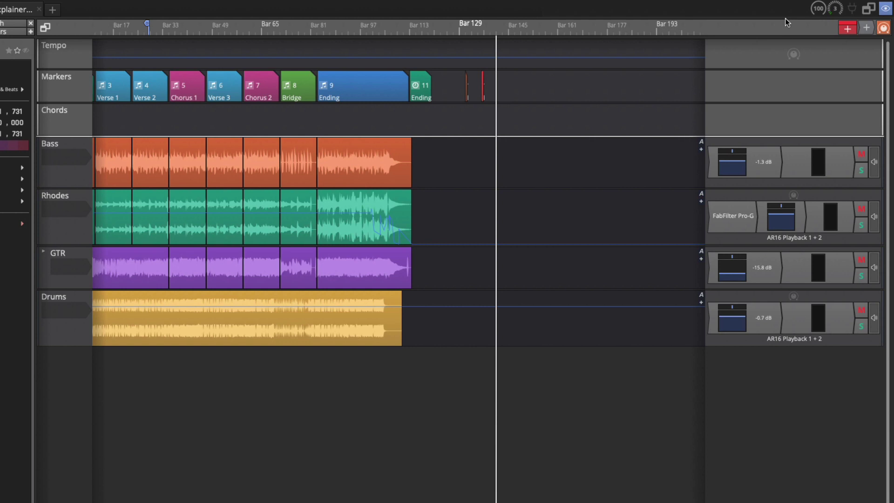
Zoom in around bar 129 and show the Markers track's context menu, then dismiss it.
scroll(459, 33, up, 1)
click(444, 35)
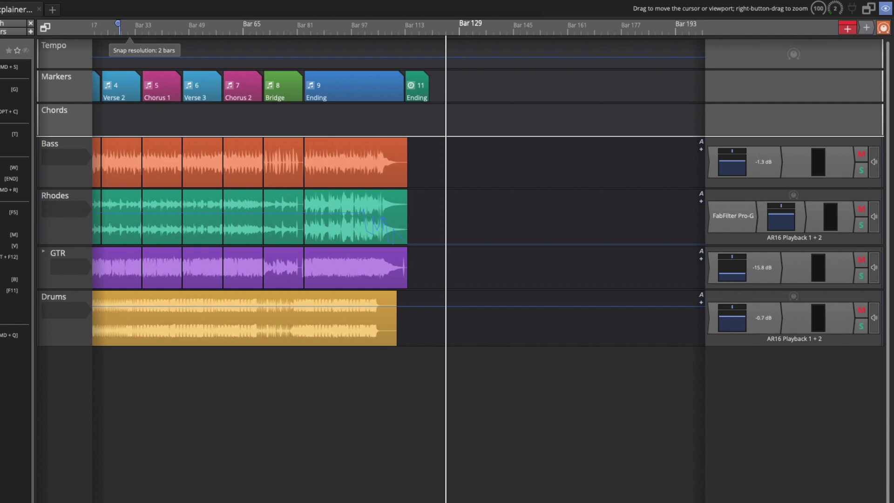
click(63, 91)
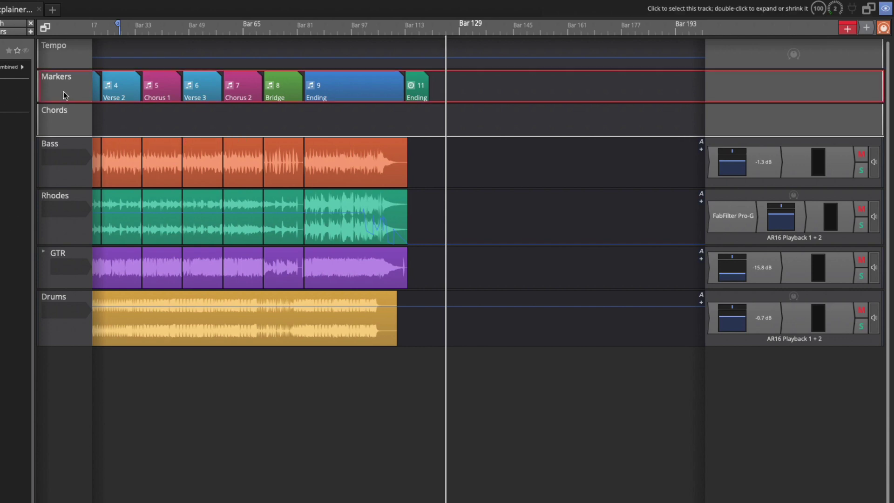
right_click(61, 88)
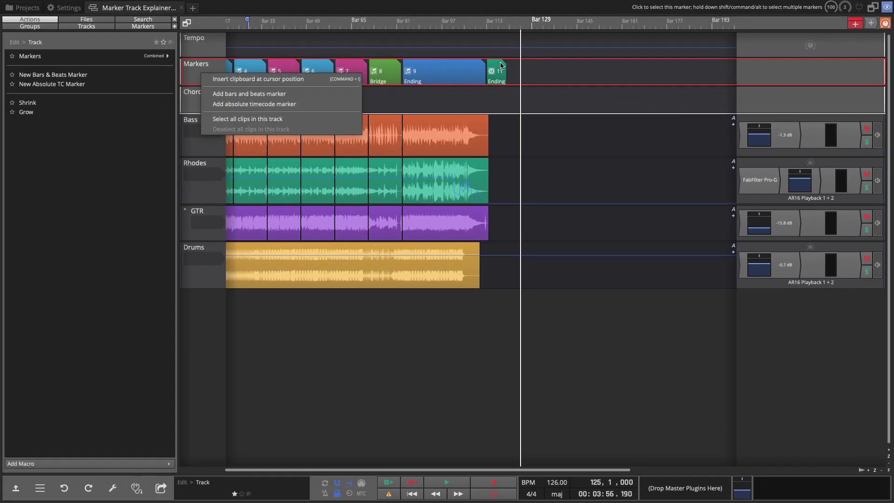
click(440, 87)
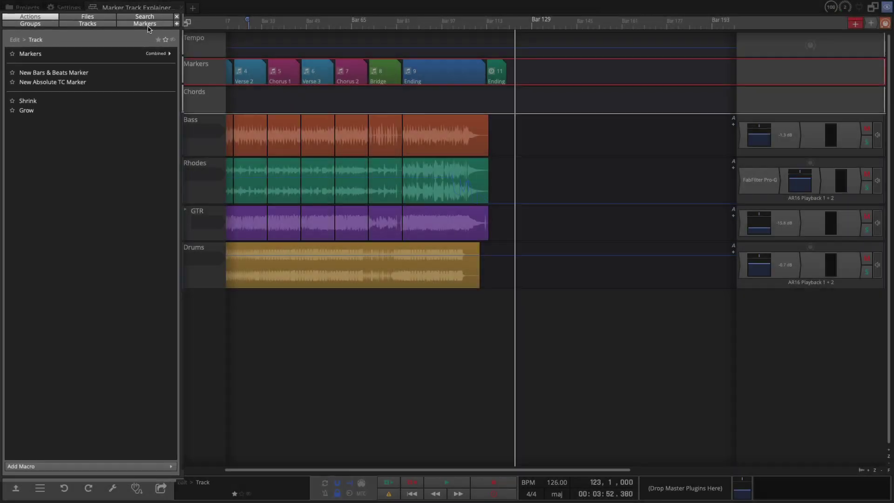
Show the Markers list and select marker 9's name 'Ending' for replacement.
click(150, 21)
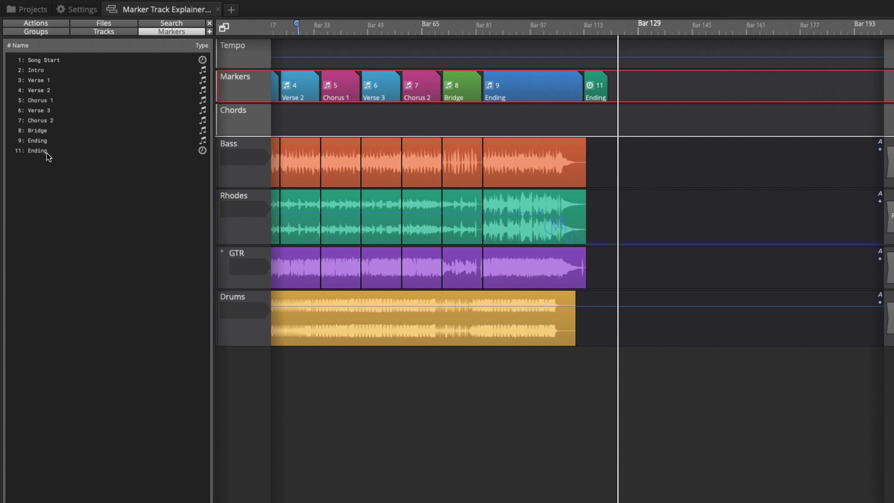
click(503, 88)
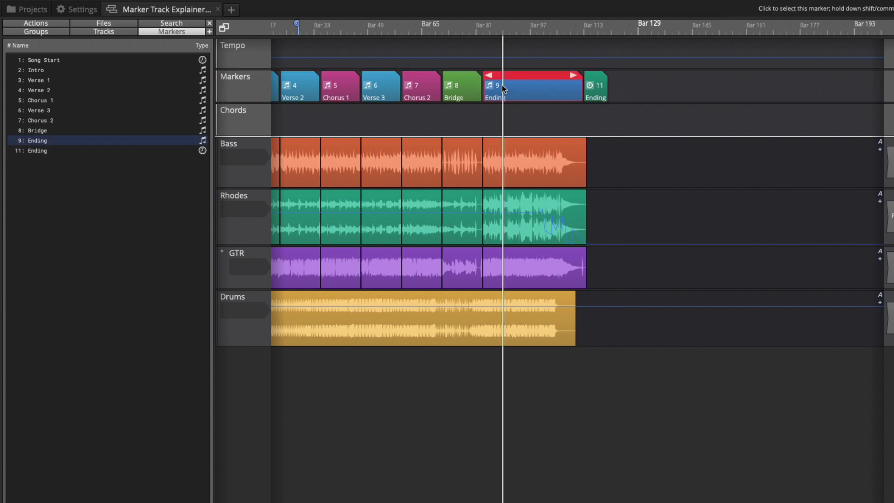
double_click(502, 84)
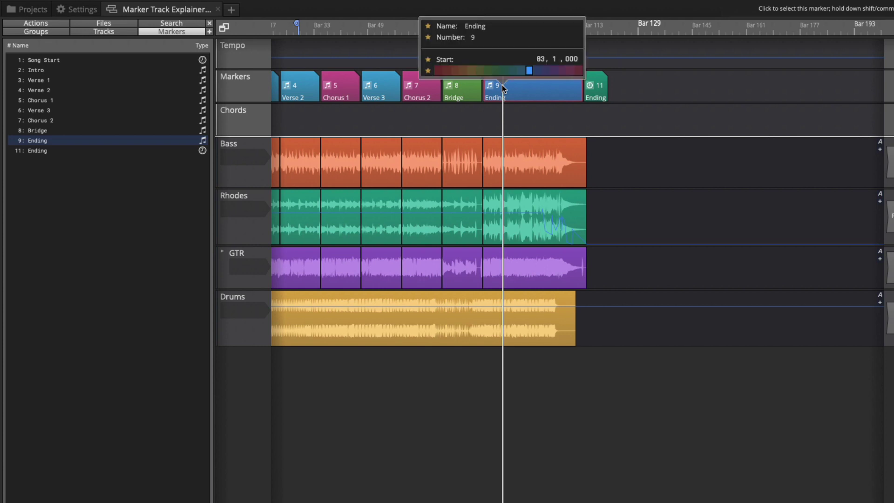
key(ctrl+a)
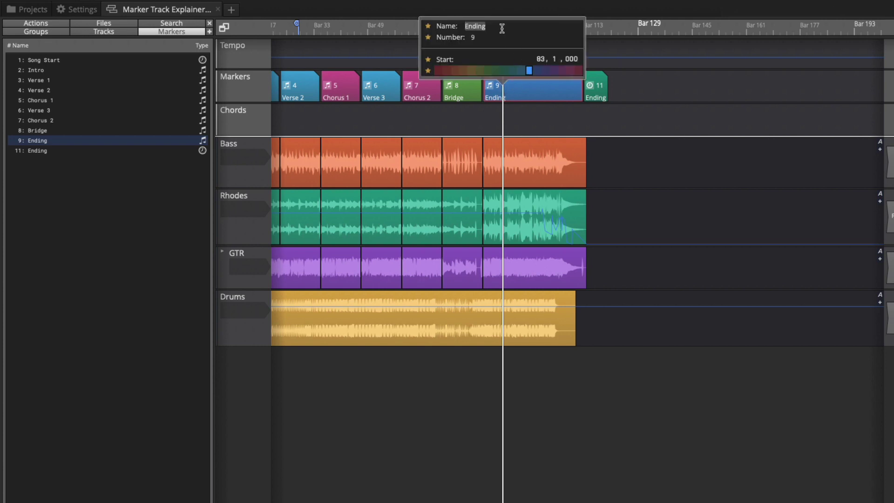
Confirm marker 9's new name 'Outro' and go back to Song Start in the list.
text(Outro)
key(Return)
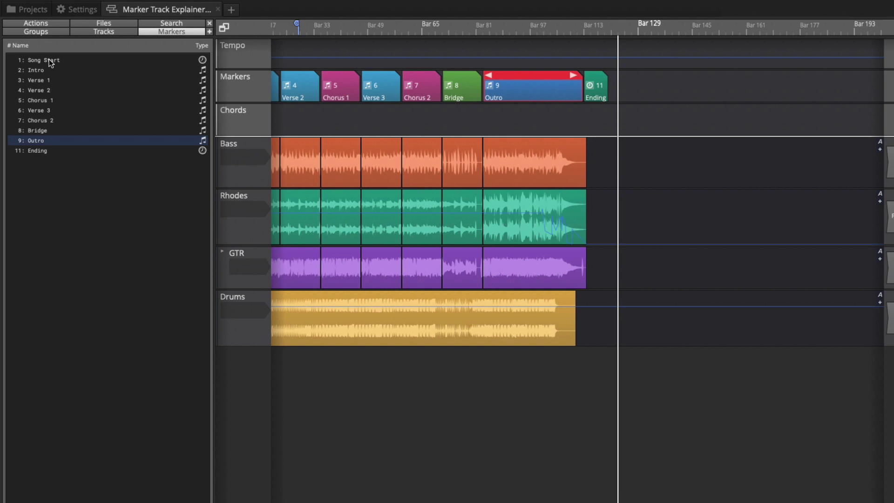
click(42, 110)
click(42, 91)
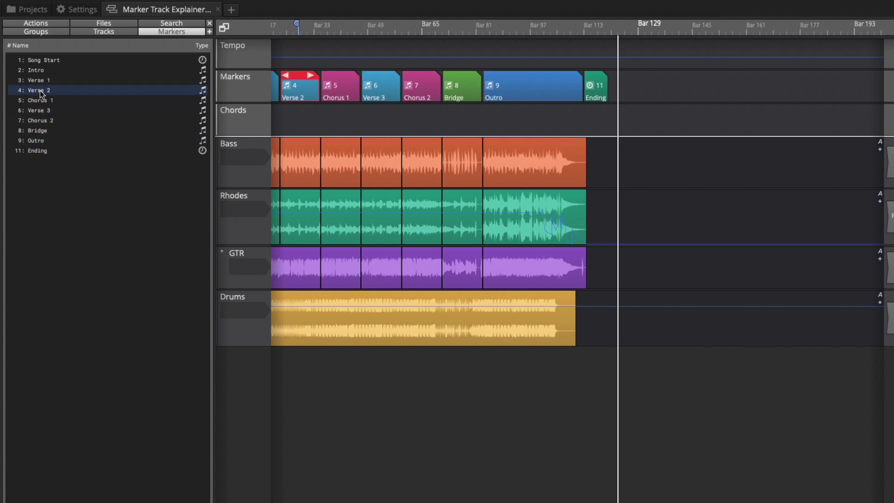
click(41, 62)
scroll(304, 362, down, 3)
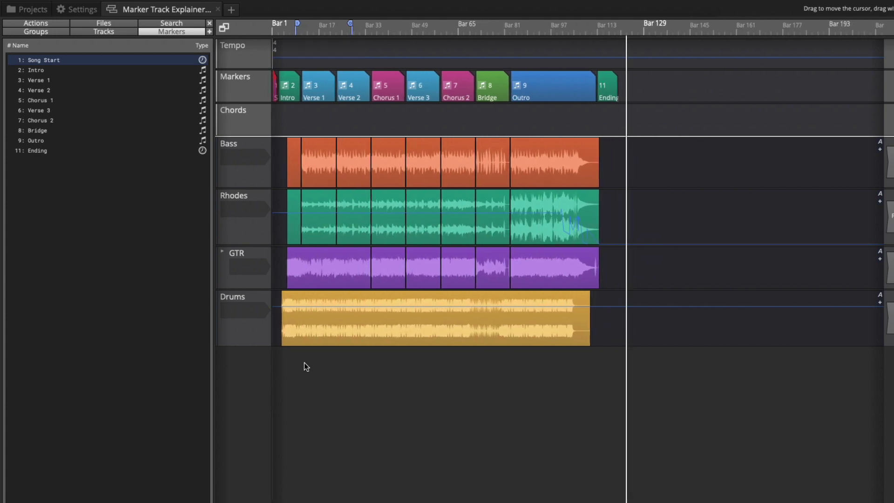
Try selecting Chorus 1, Verse 2 through Bridge, Song Start, Intro and Verse 1 in the list.
click(51, 98)
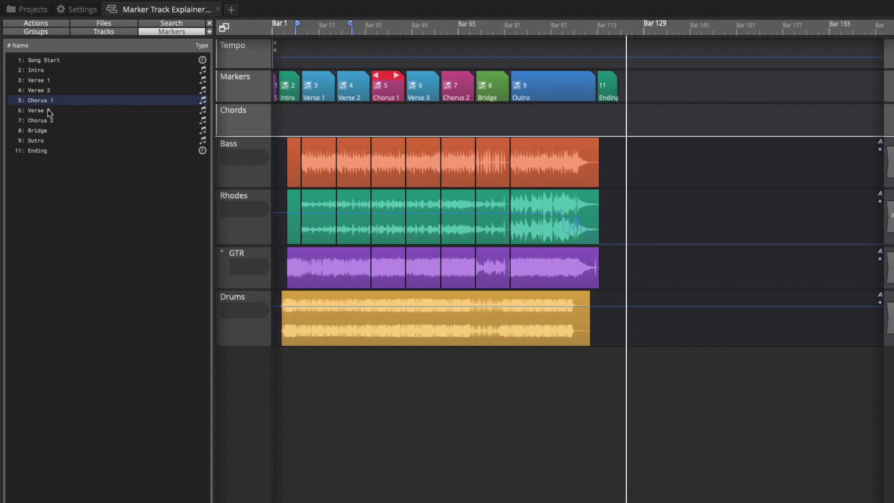
click(48, 110)
key(Up)
key(Up)
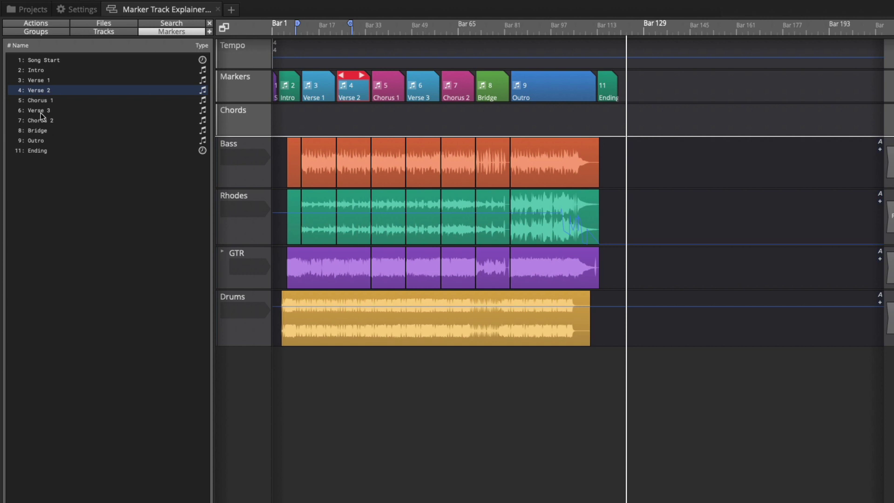
key(shift+Down)
key(shift+Down)
key(shift+Down)
key(shift+Down)
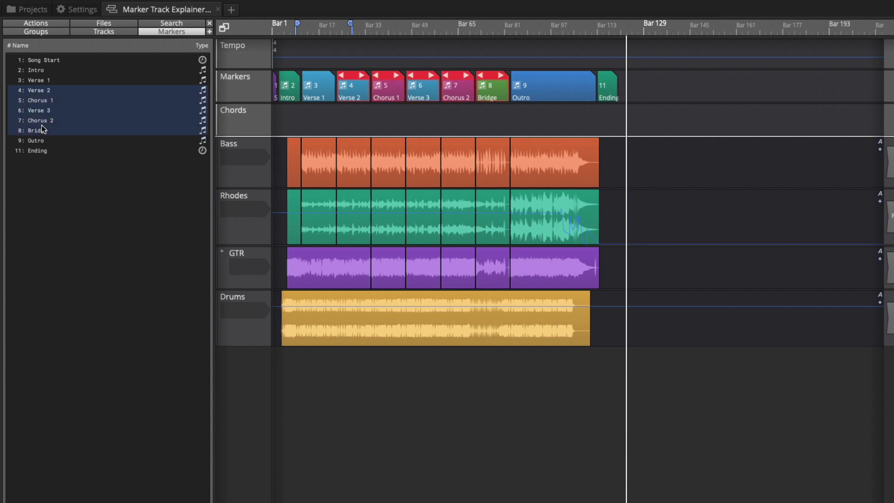
click(41, 80)
click(41, 62)
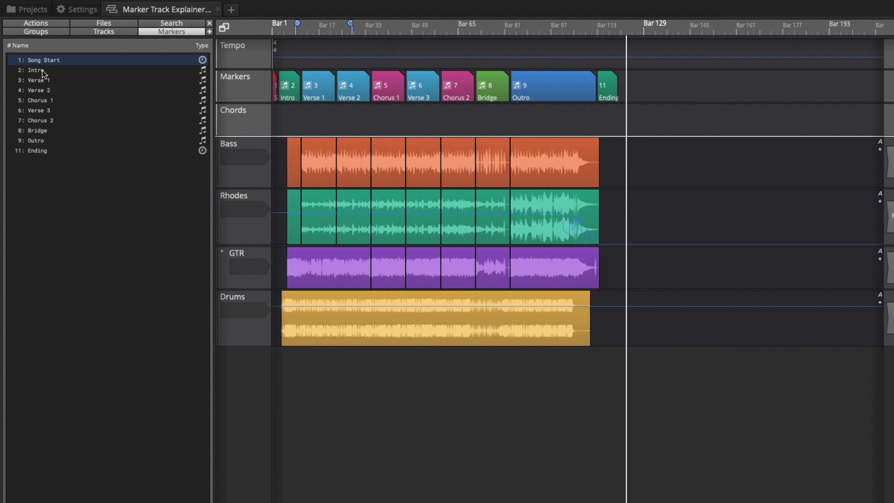
click(42, 71)
click(44, 82)
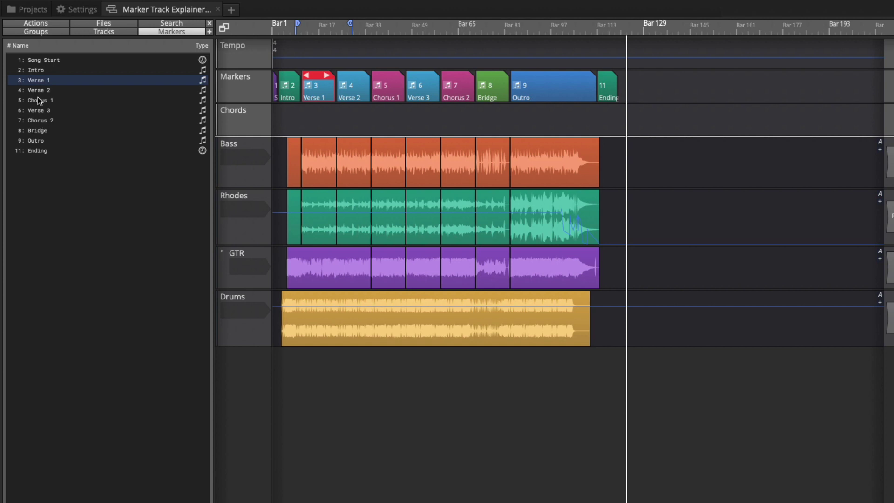
Select Song Start through Chorus 1 and set them as the loop range.
click(38, 60)
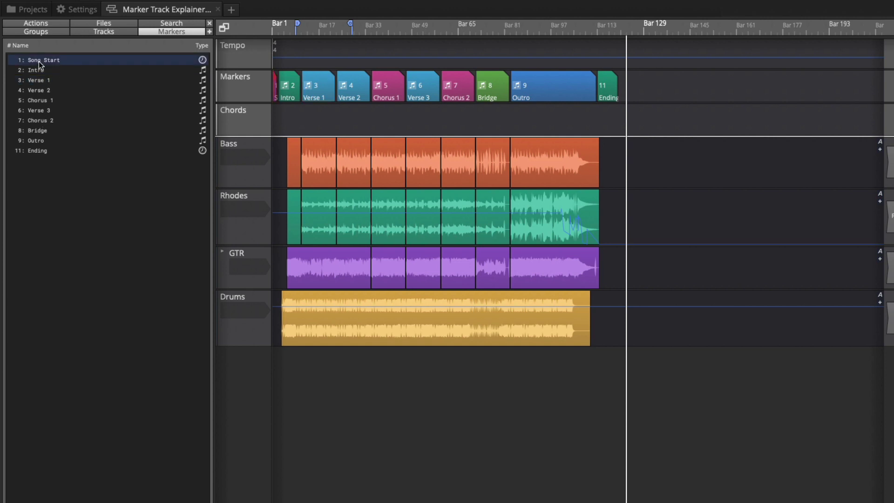
shift+click(41, 101)
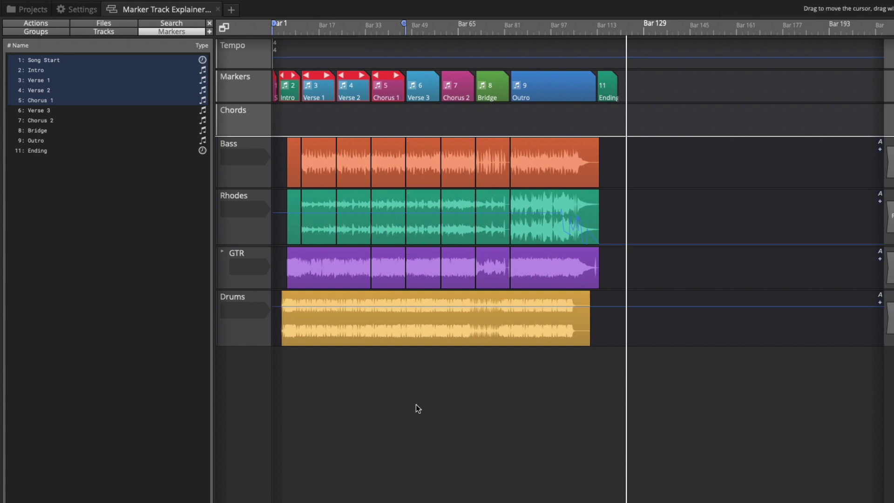
key(l)
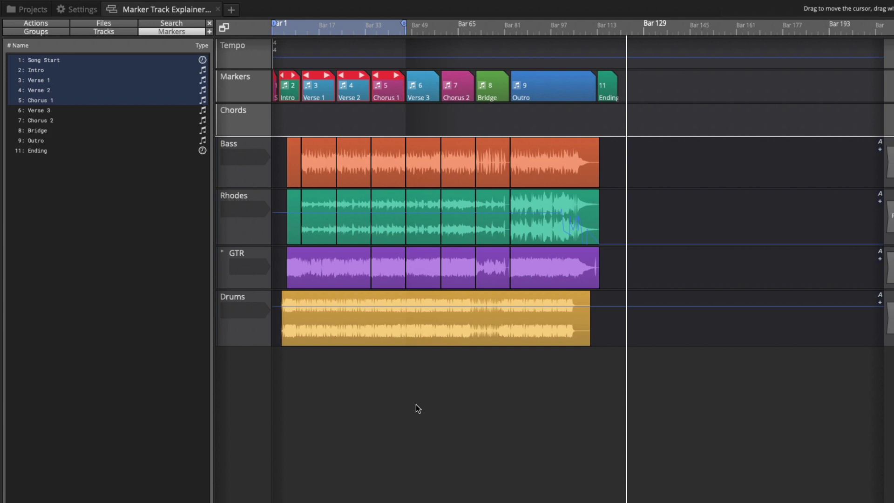
key(l)
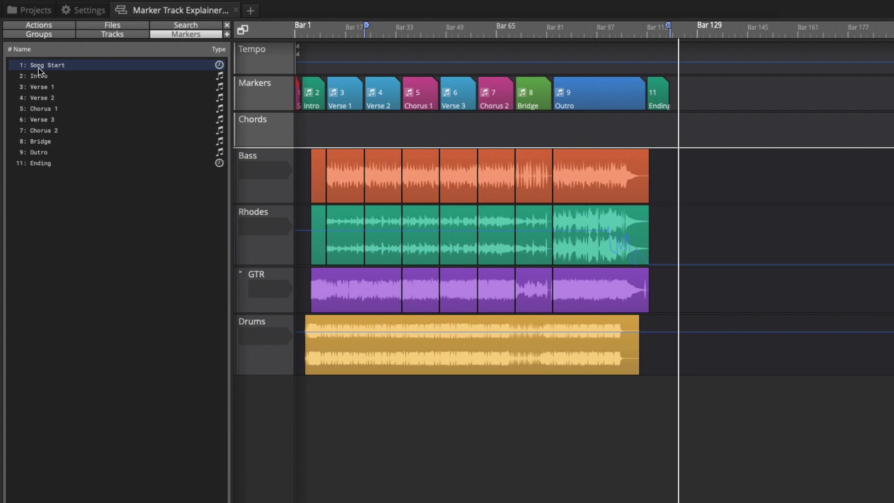
Jump playback via the list through Verse 1, Chorus 1 and Intro to Chorus 2; select Verse 3 and Outro.
click(47, 89)
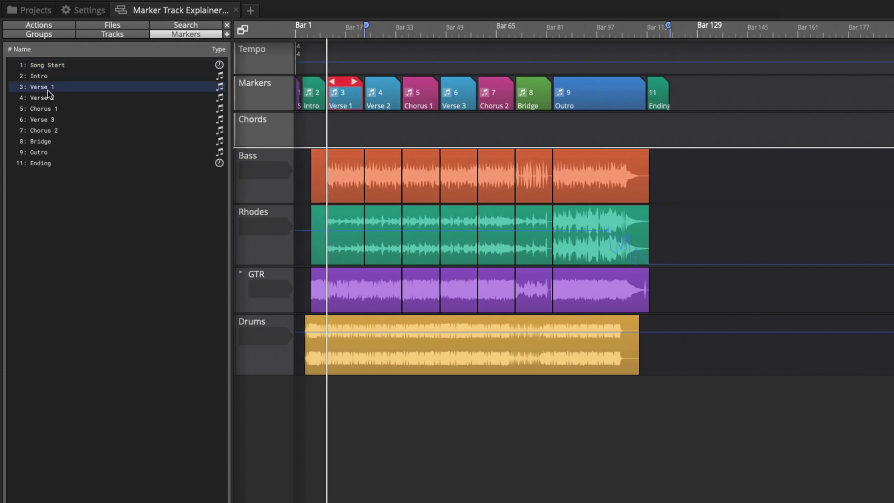
click(49, 110)
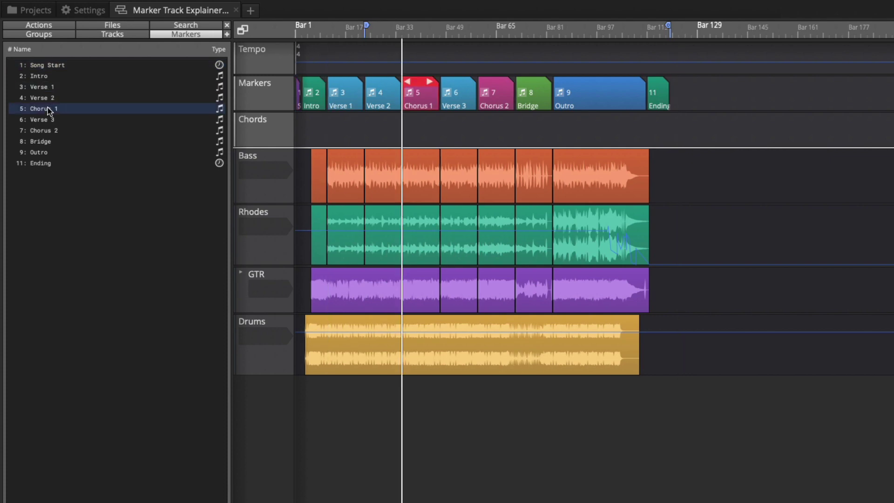
click(45, 132)
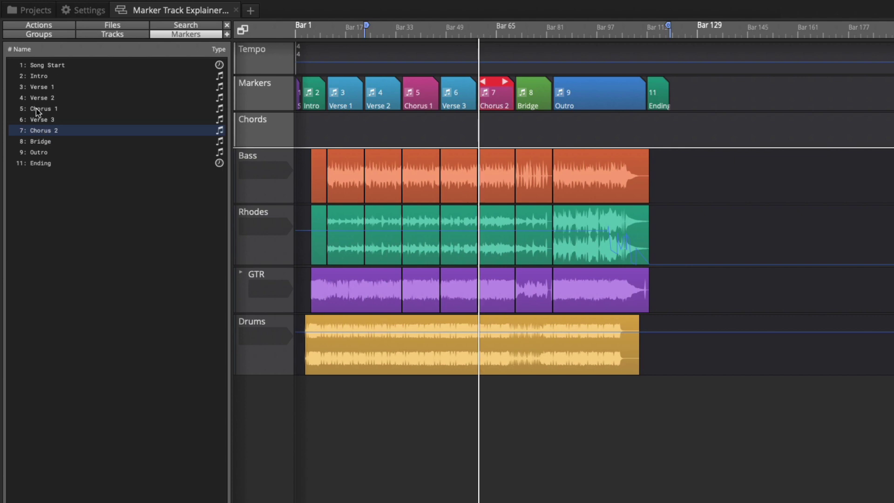
click(37, 110)
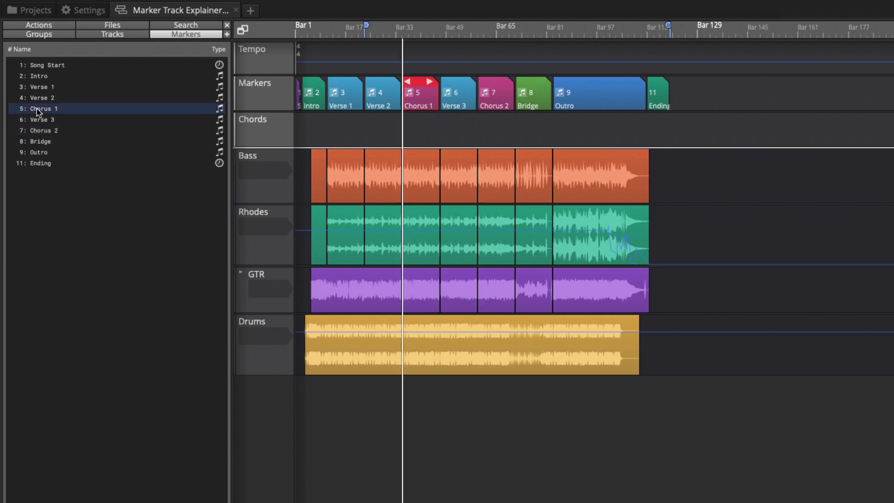
click(38, 78)
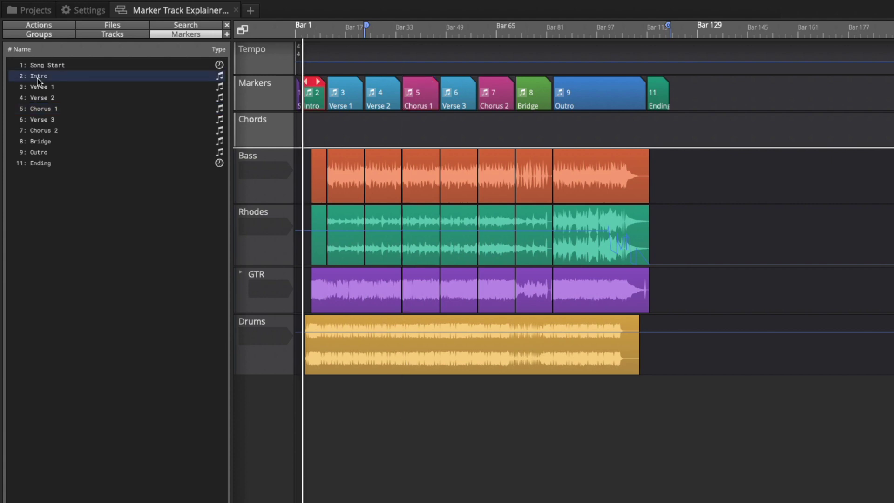
click(47, 132)
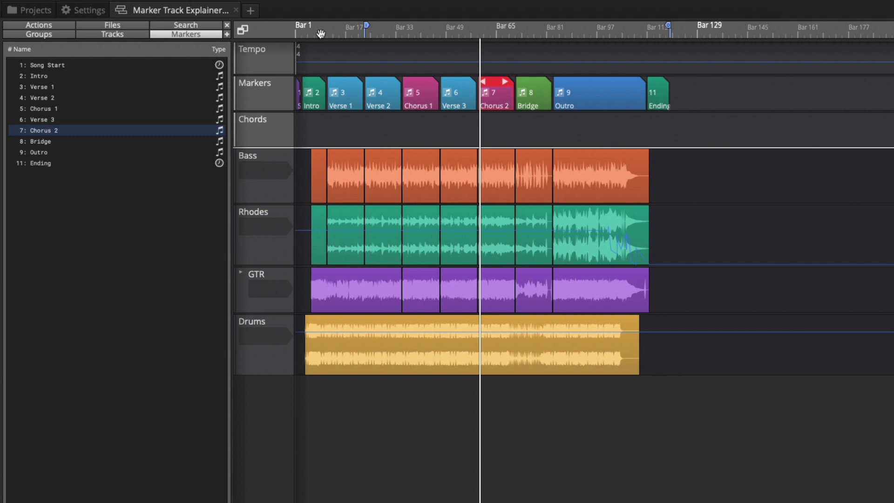
click(460, 107)
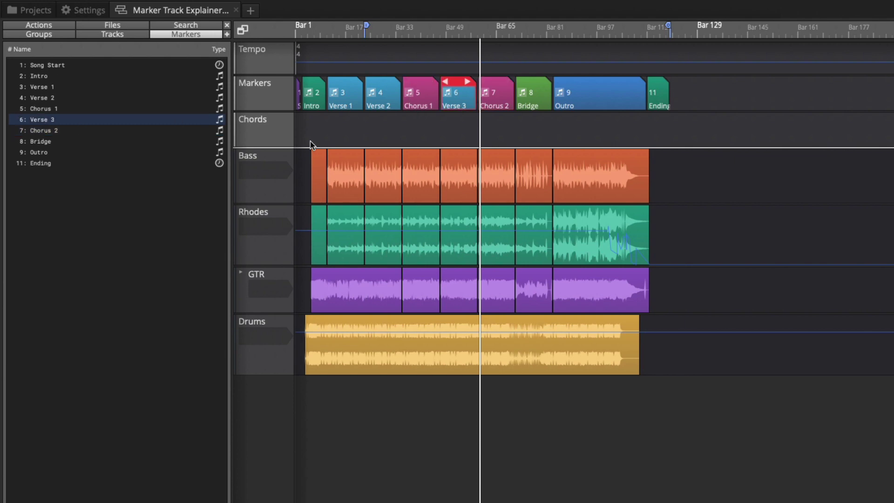
click(590, 106)
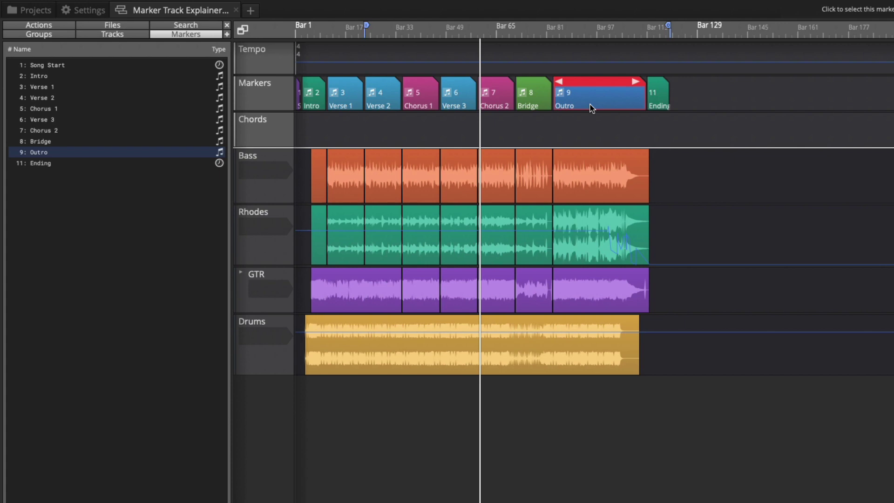
Return playback to the loop start, open and close the Add menu, then select Chorus 2.
key(space)
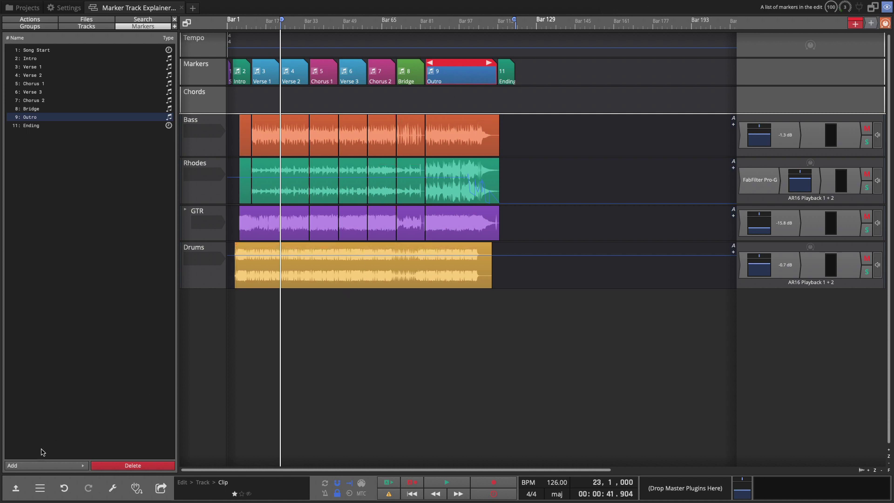
click(38, 466)
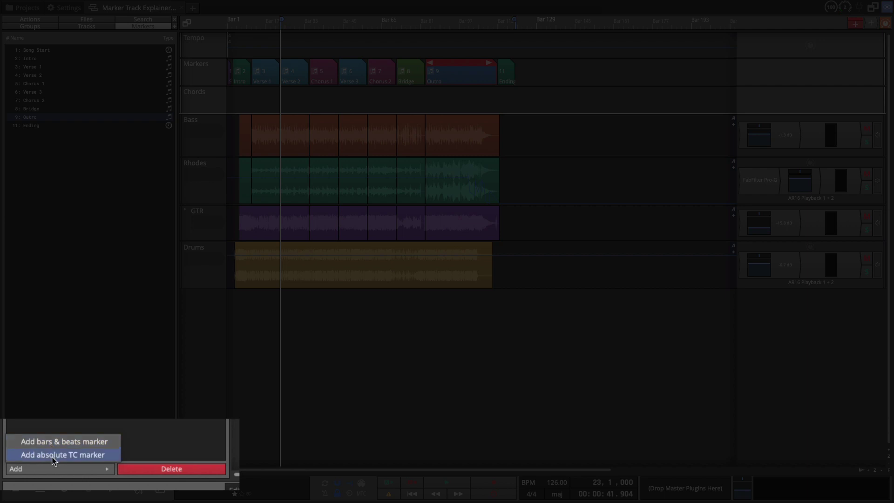
click(52, 92)
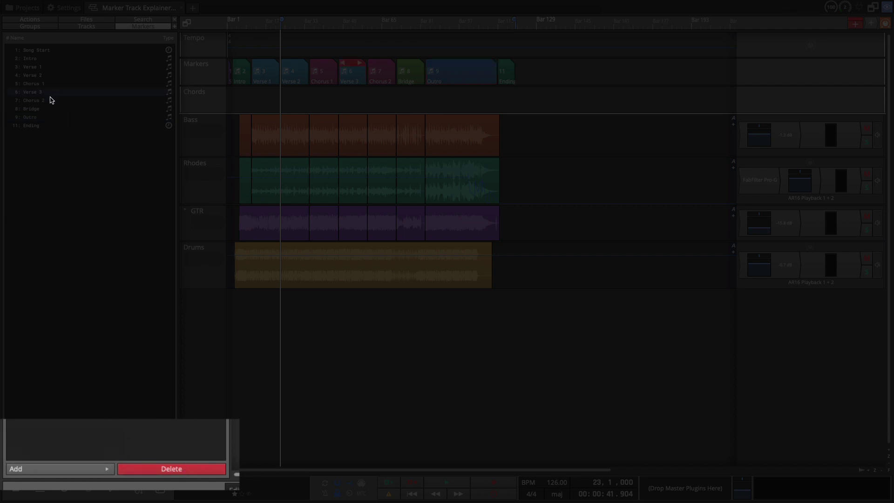
click(52, 100)
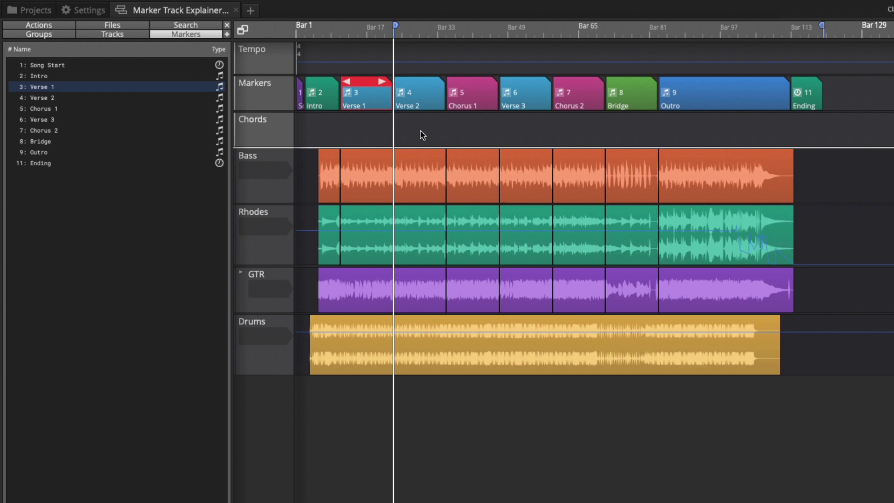
Duplicate the Verse 2 marker into a second Verse 2 (marker 10) and jump playback to it.
click(417, 81)
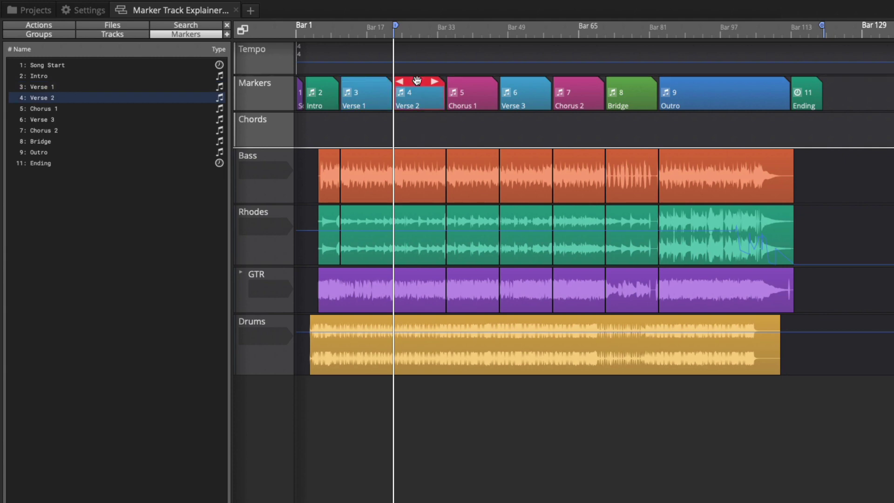
drag(435, 84, 412, 87)
key(ctrl+d)
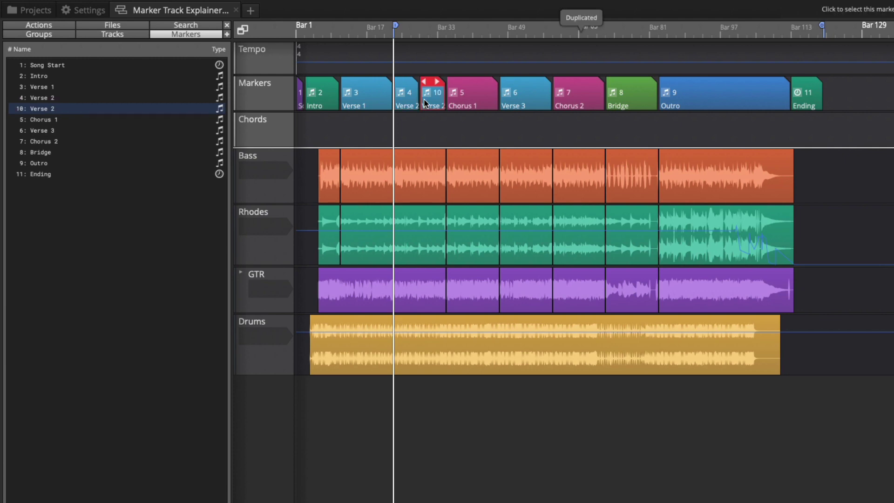
click(424, 99)
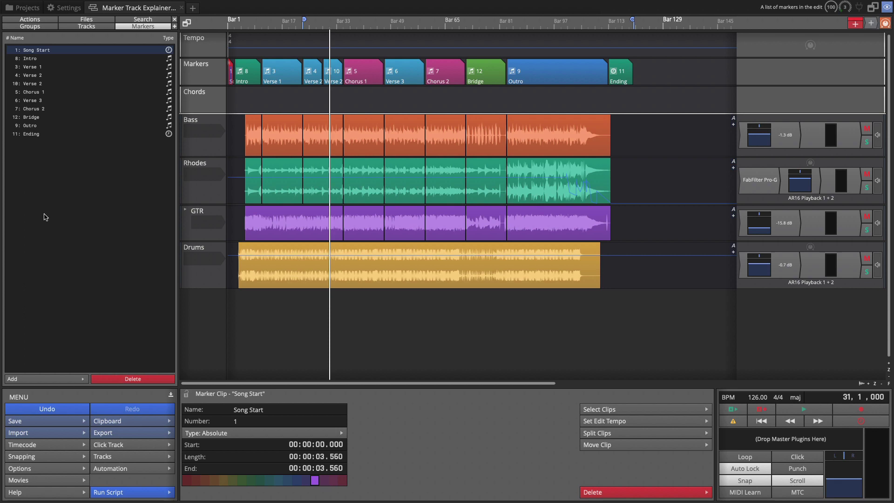
Renumber all eleven selected markers starting from 1, then select only the Song Start marker.
shift+click(37, 135)
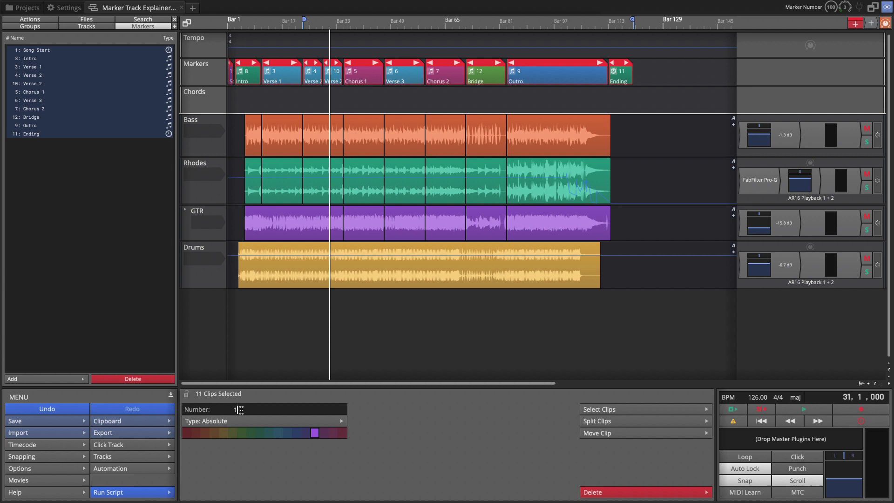
key(BackSpace)
text(2)
click(248, 407)
key(BackSpace)
text(1)
key(Return)
click(64, 58)
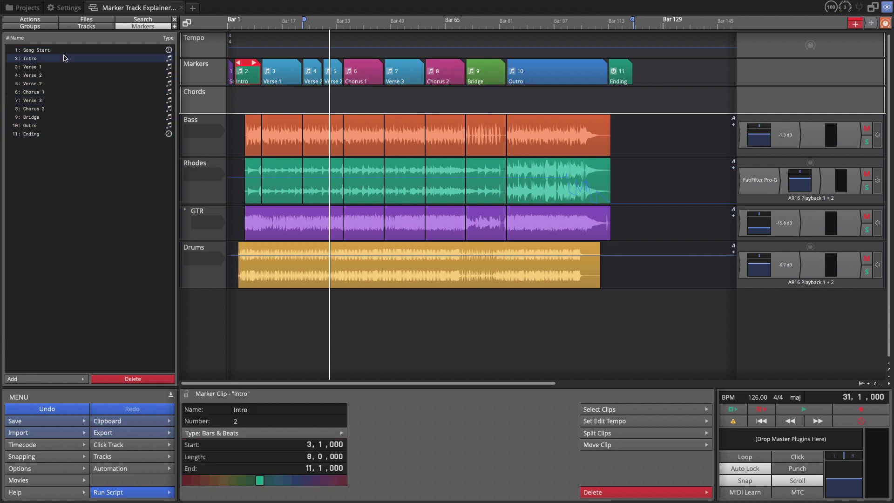
click(63, 51)
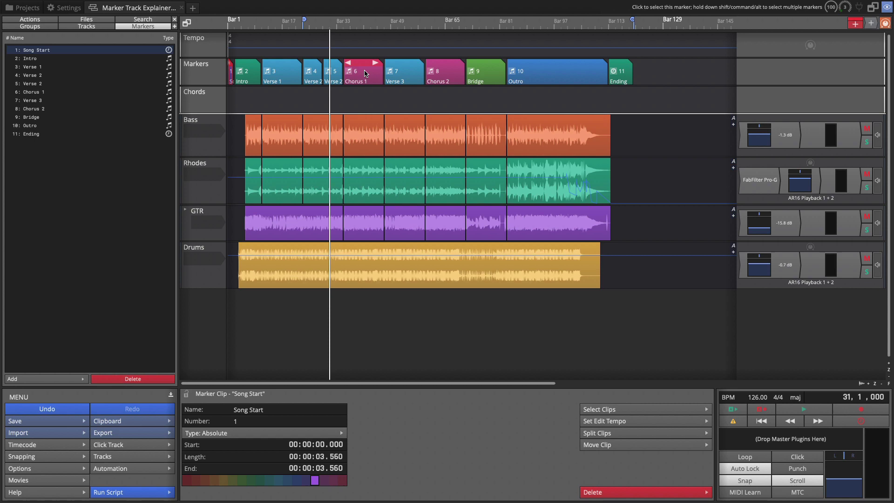
Put the playhead back at bar 1 near the start of the arrangement timeline.
click(233, 97)
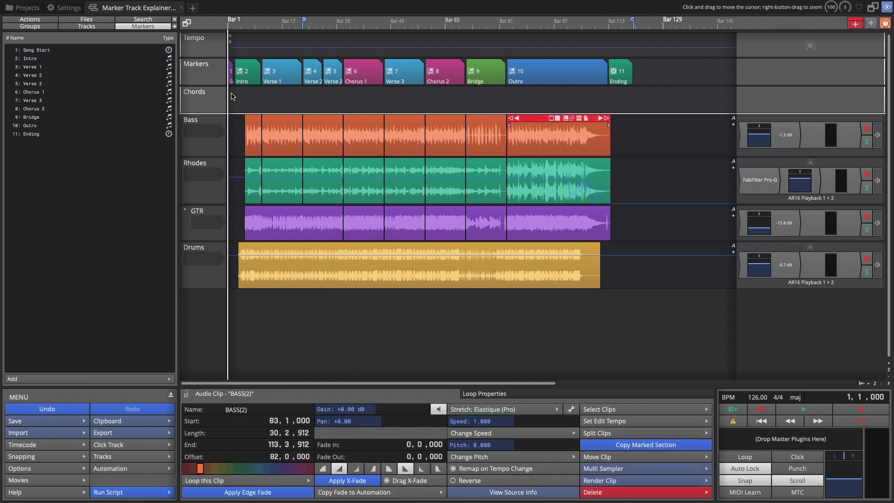